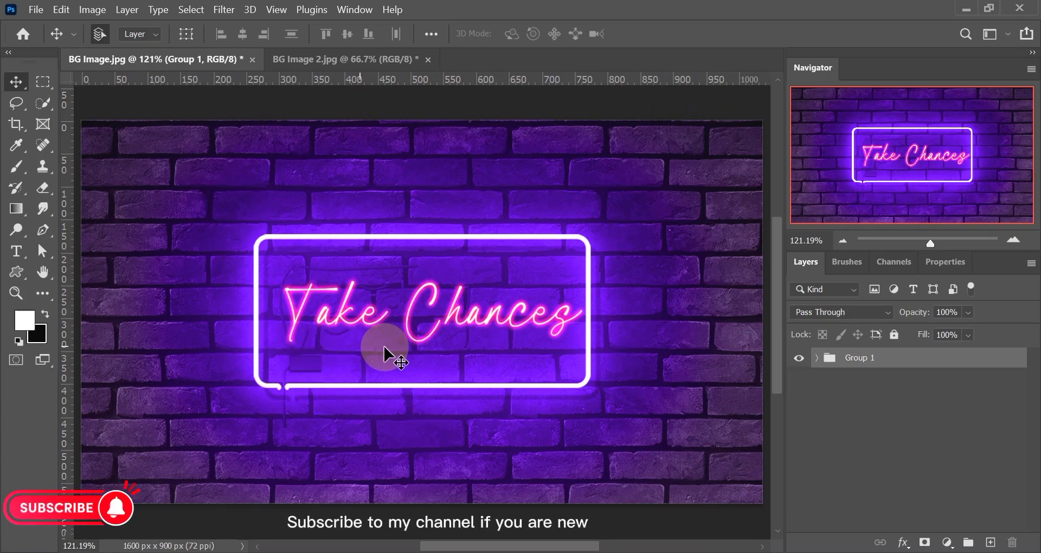
Drag the Tubes image from the Pictures folder onto the BG Image 2 brick-wall document
left_click(331, 59)
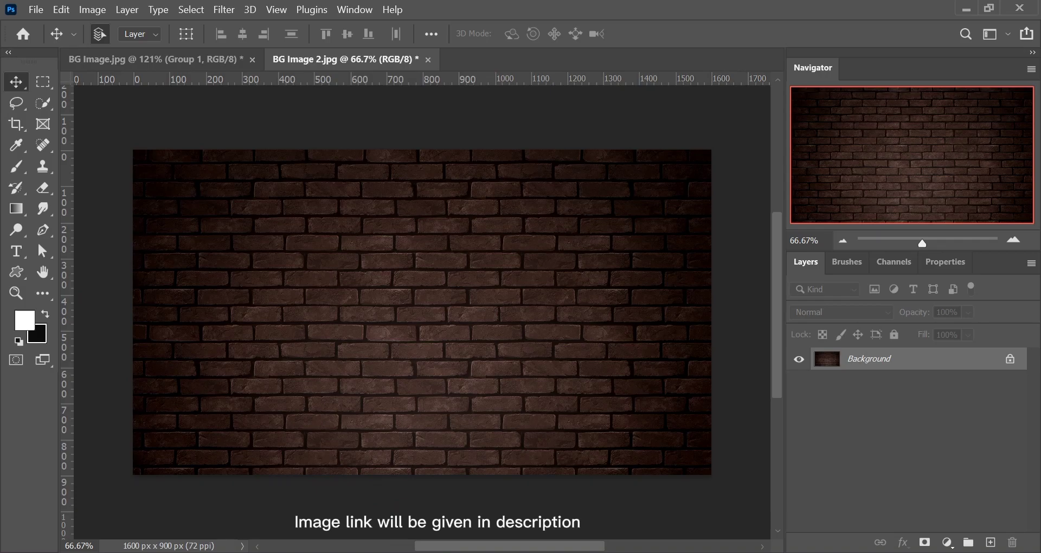
left_click(513, 461)
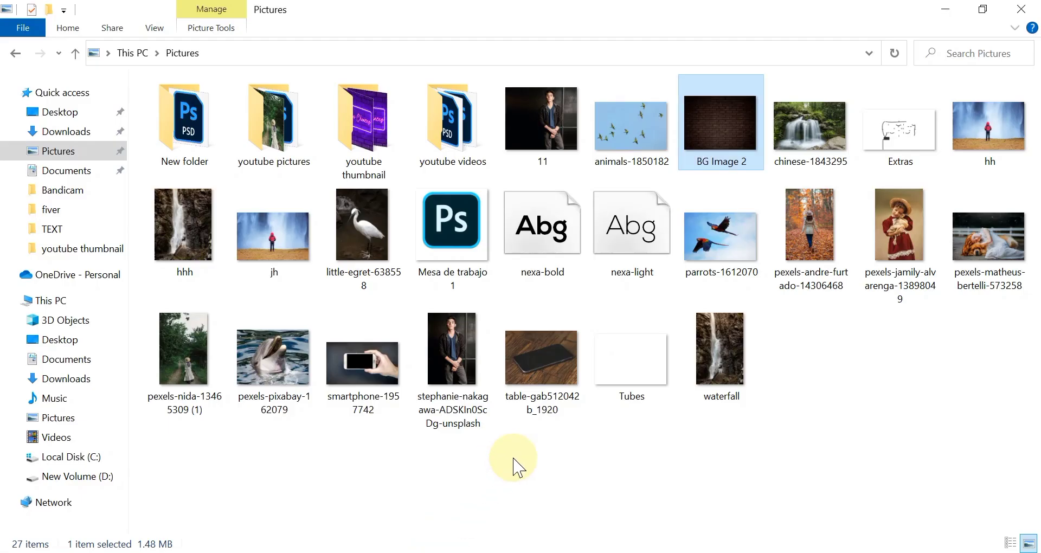
left_click(632, 363)
left_click_drag(640, 368, 391, 550)
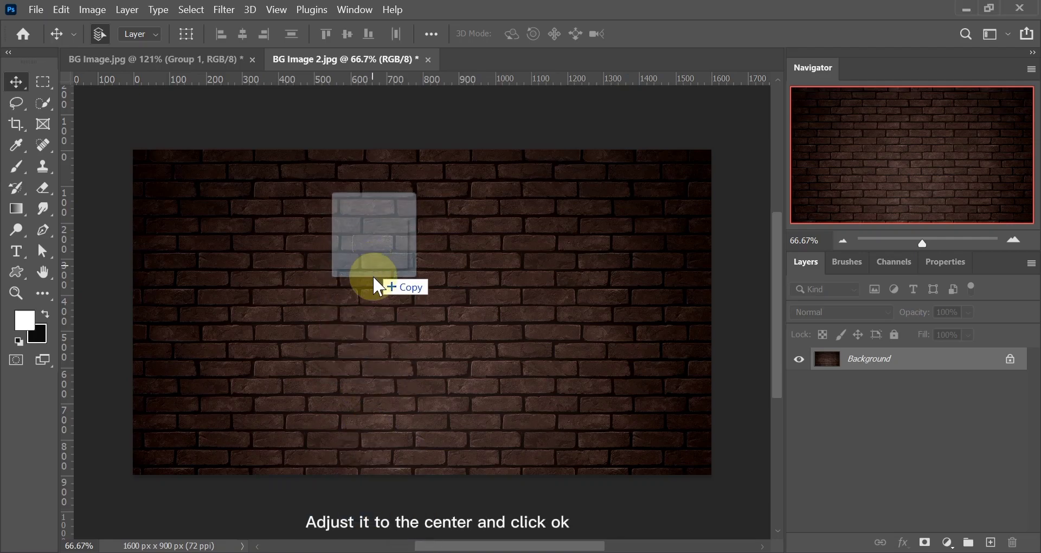
Place the Tubes frame centred on the brick wall, commit it, and zoom to about 110%
left_click_drag(390, 551, 373, 283)
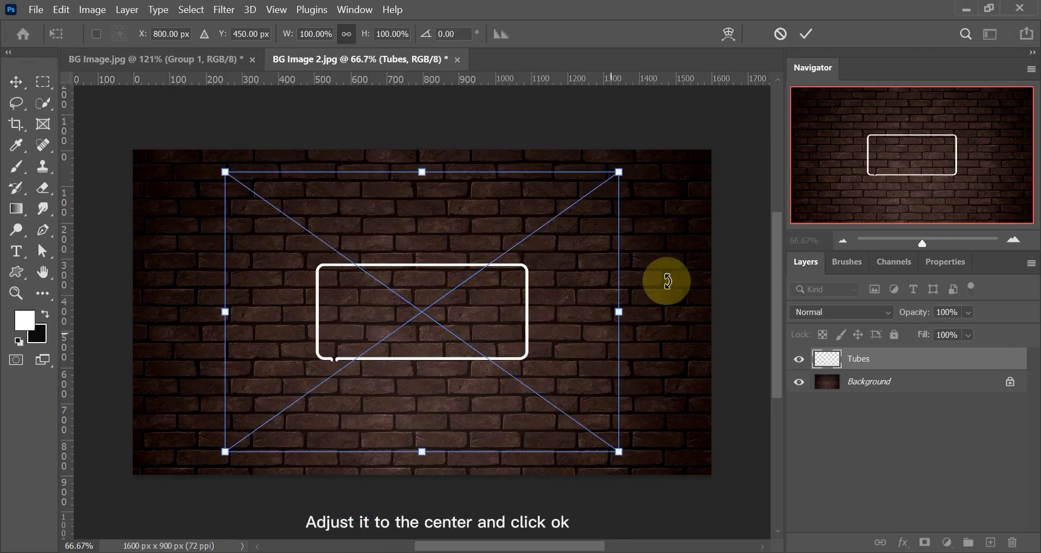
left_click(807, 34)
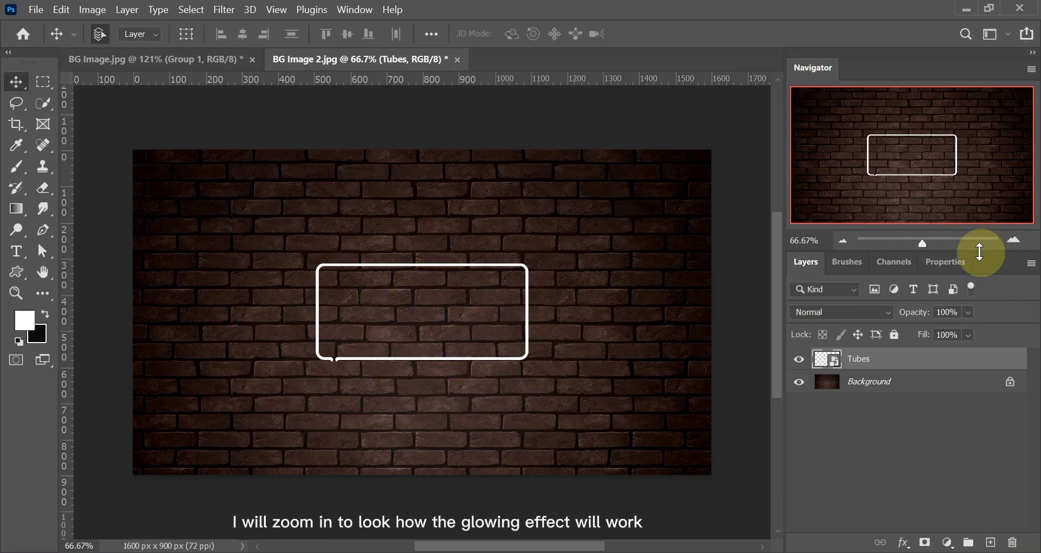
left_click_drag(923, 241, 929, 240)
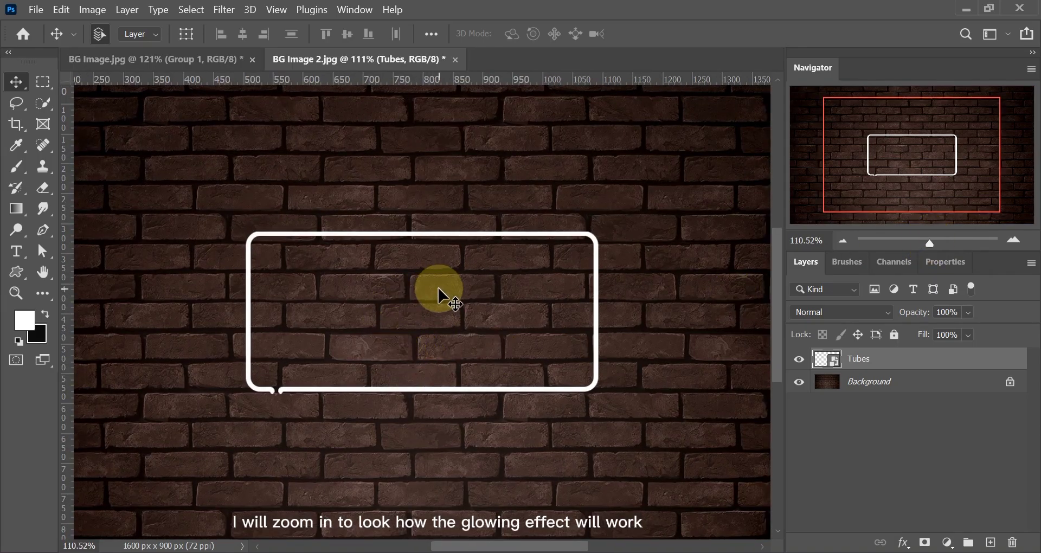
Unlock the Background layer, rename it Bg, and select the Tubes layer
left_click(876, 360)
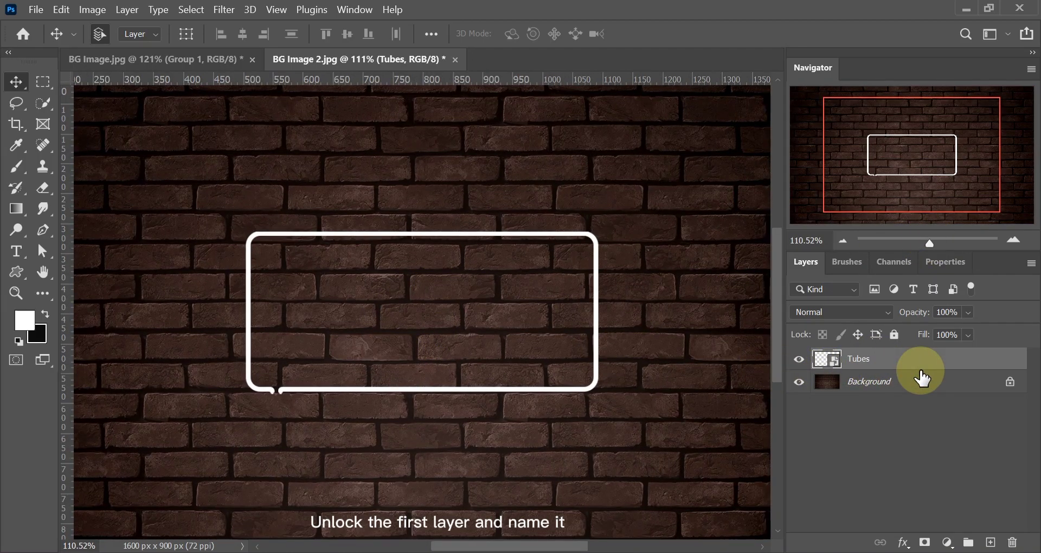
left_click(1011, 386)
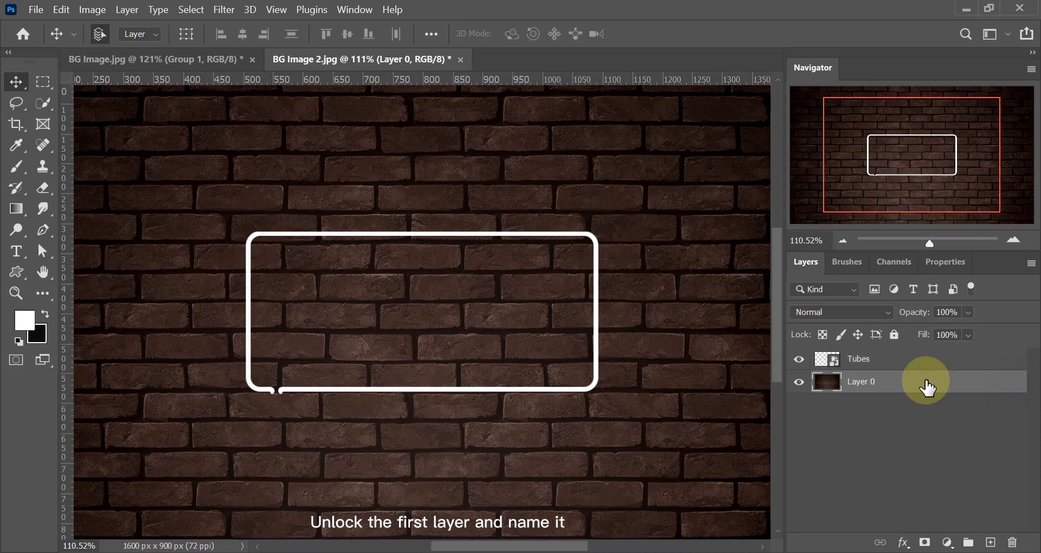
double_click(866, 382)
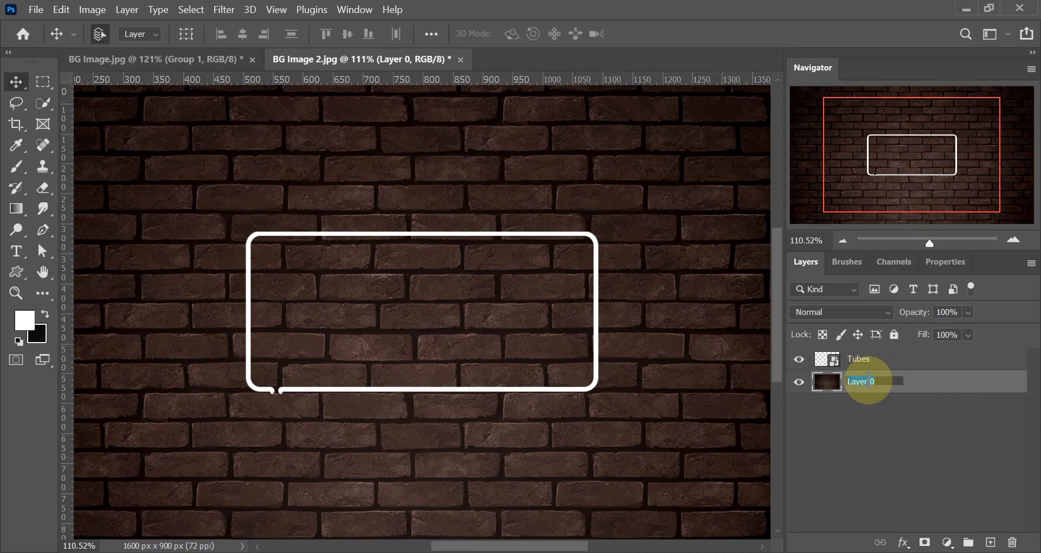
type("B")
type("g")
key("Return")
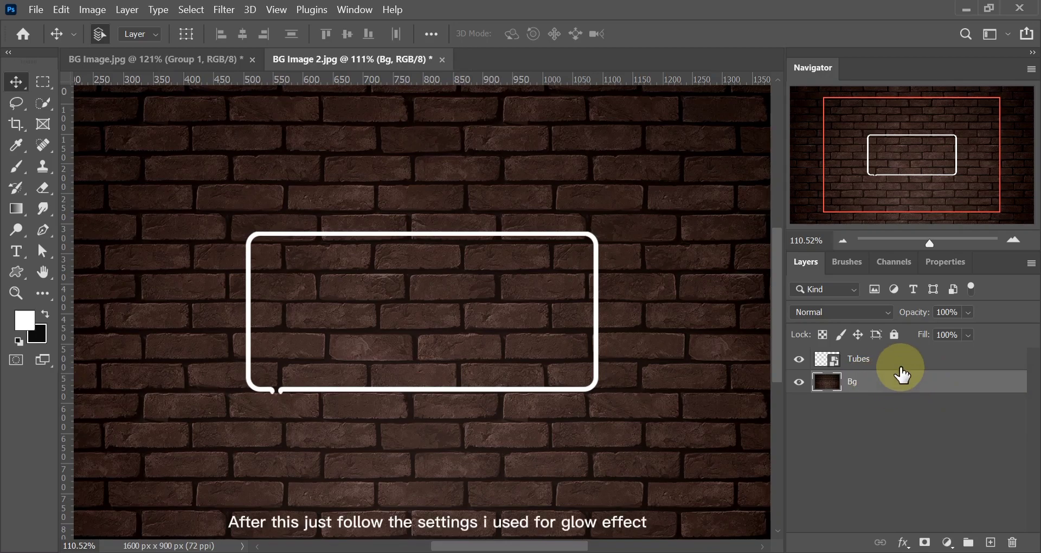
left_click(900, 362)
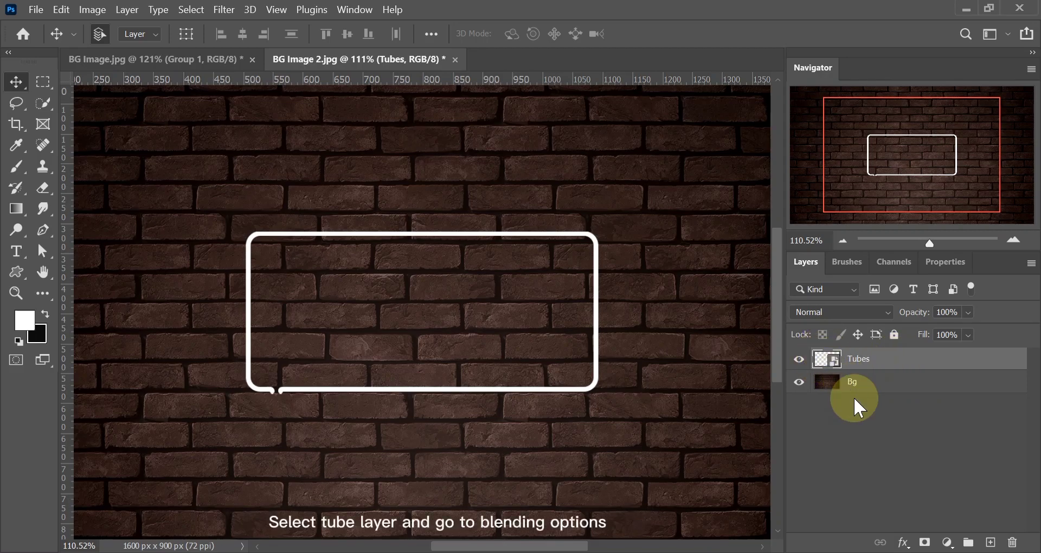
Give the Tubes layer an Outer Bevel with 584% depth and 21 px size
left_click(904, 543)
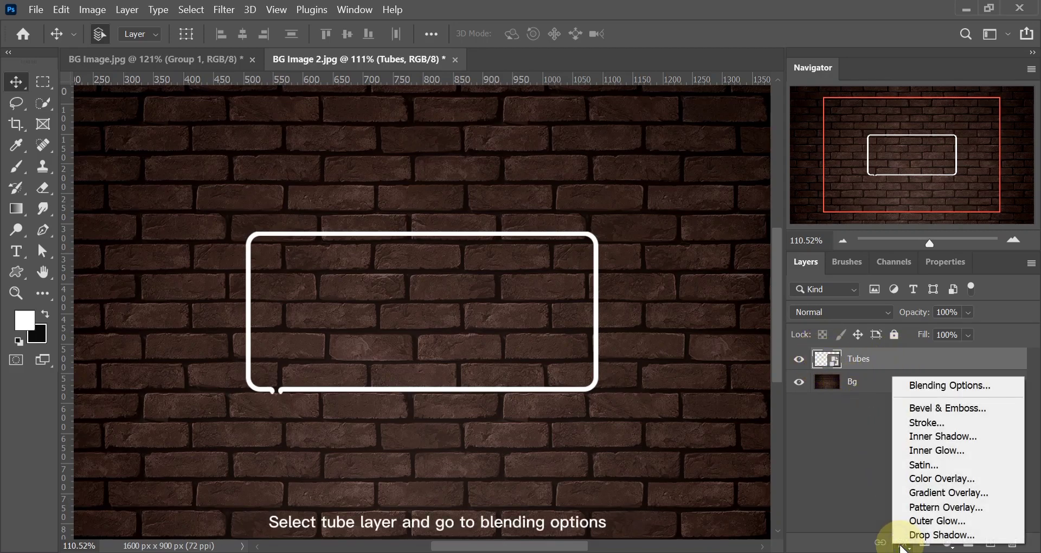
left_click(928, 386)
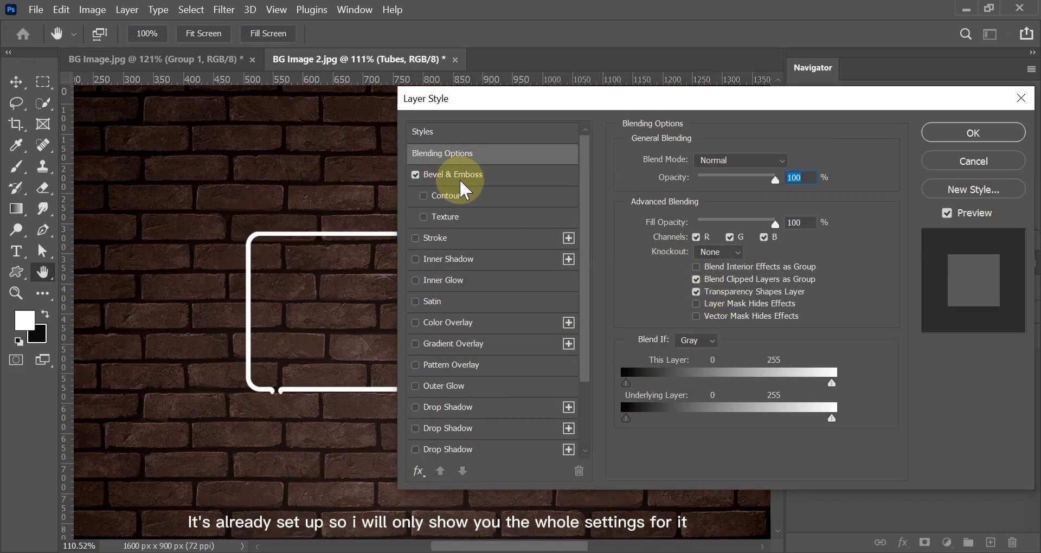
left_click(460, 180)
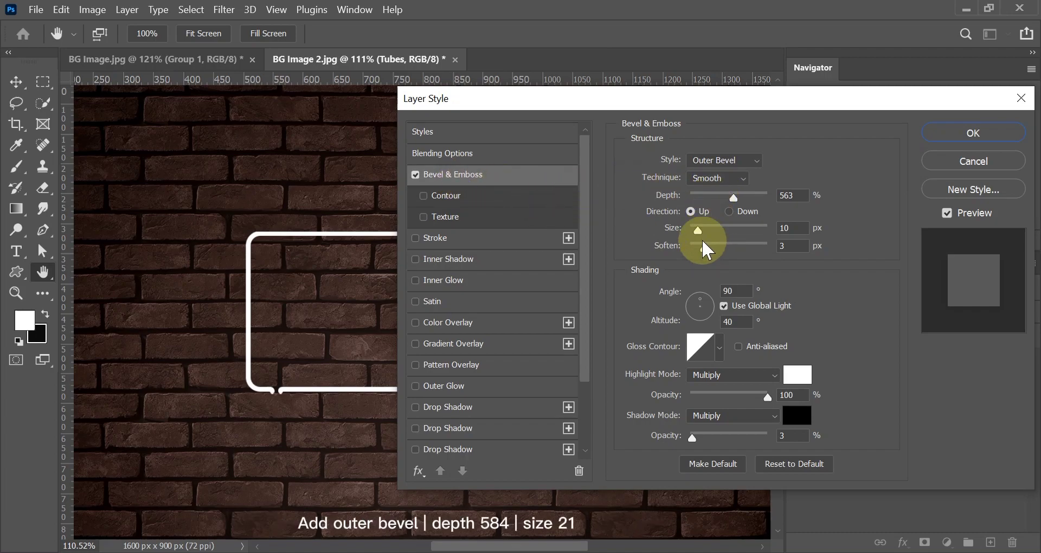
left_click_drag(700, 232, 706, 232)
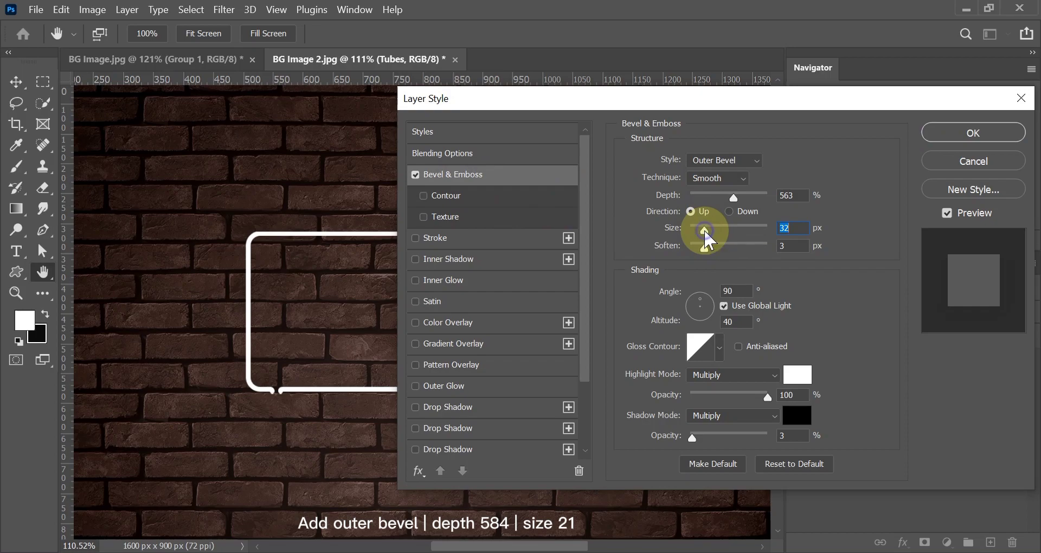
left_click_drag(704, 230, 739, 209)
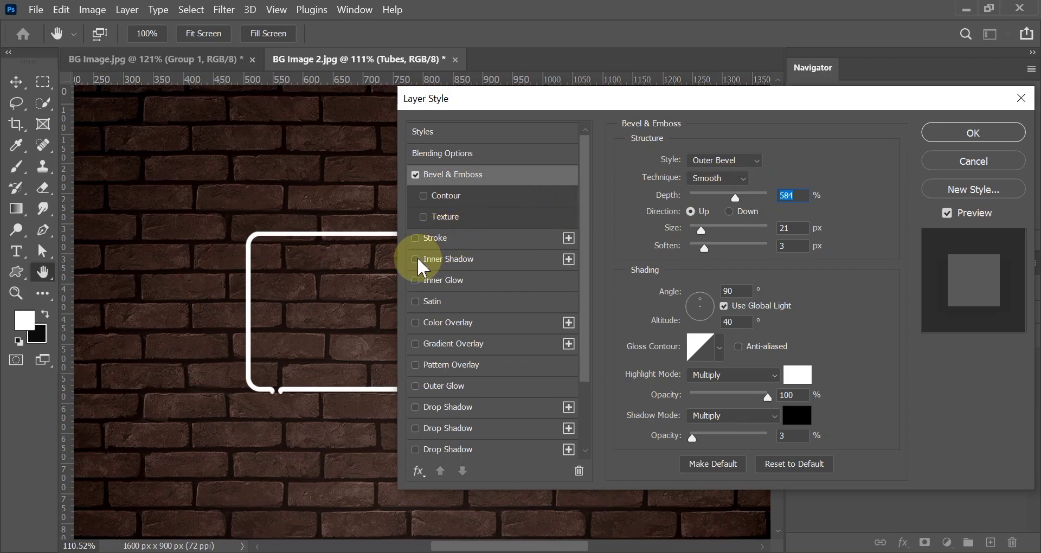
Enable an f7d9d9 pale pink Inner Shadow, Normal at 100%, size 5 px
left_click(446, 260)
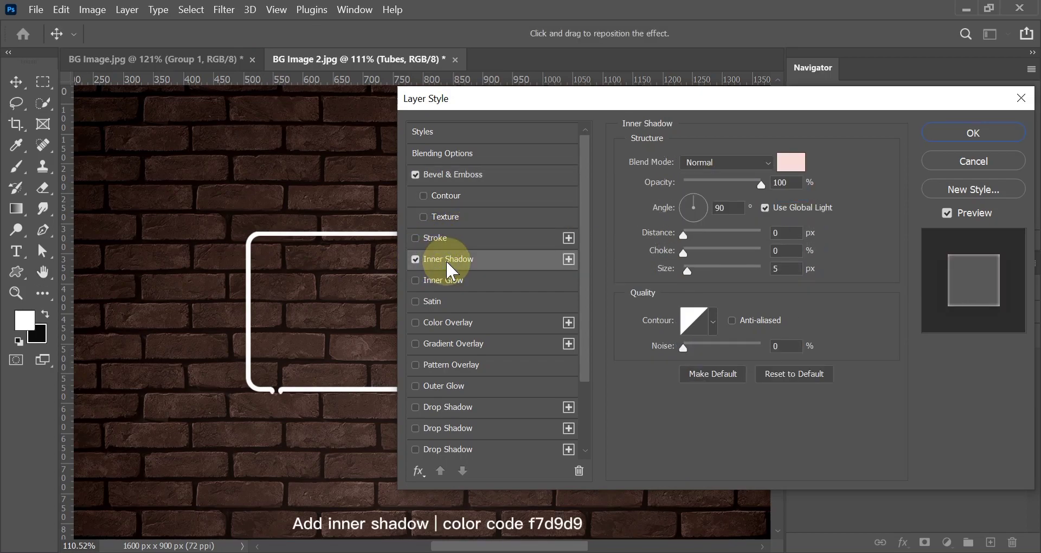
left_click(789, 161)
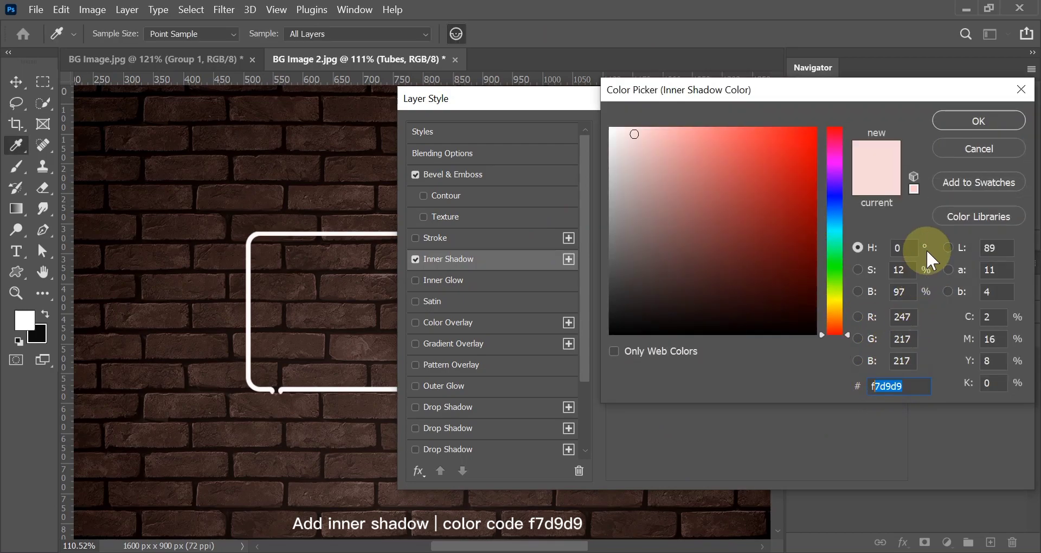
left_click(955, 117)
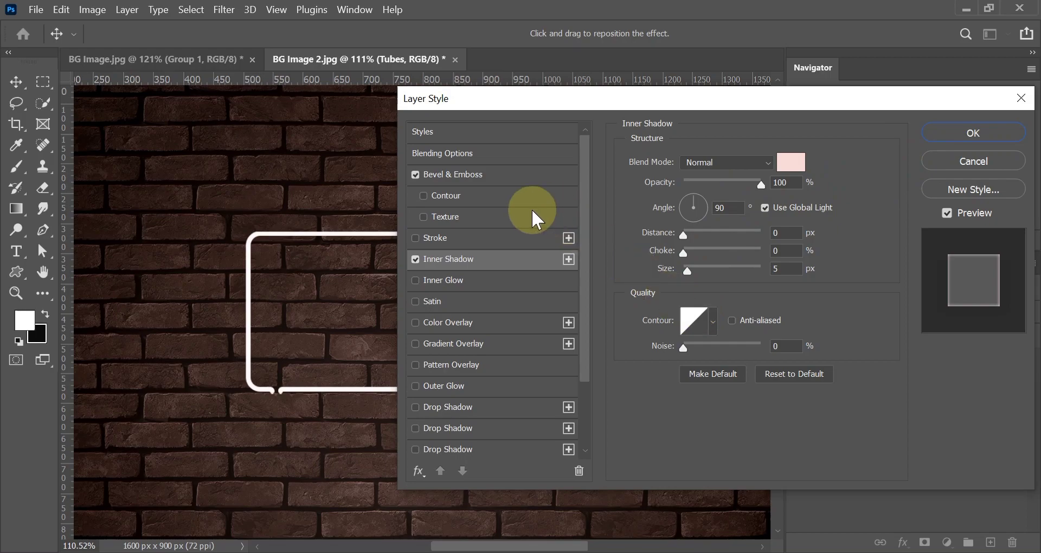
Enable a Screen-mode Inner Glow at 51% opacity and a white Normal Color Overlay
left_click(450, 278)
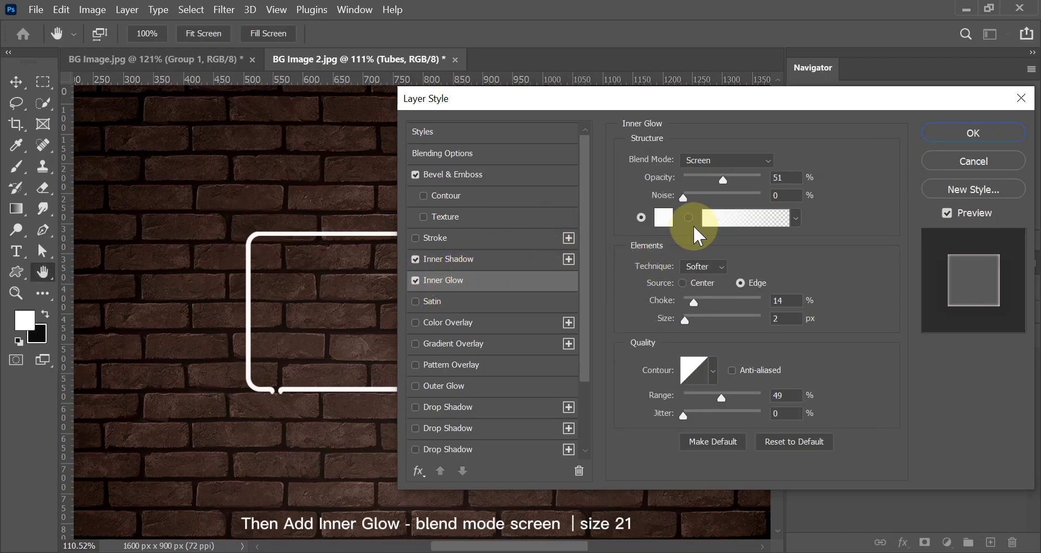
left_click(715, 161)
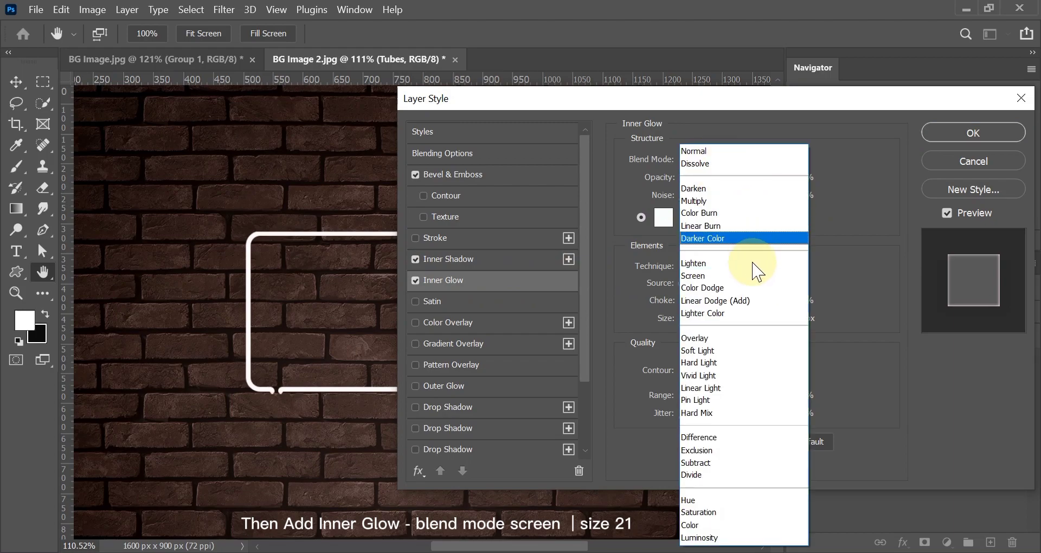
left_click(731, 275)
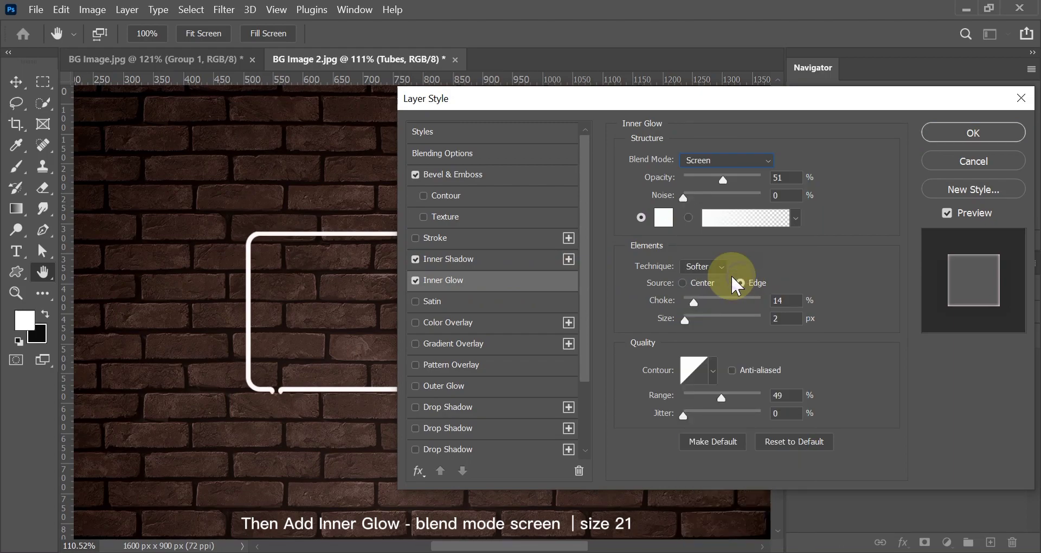
double_click(778, 178)
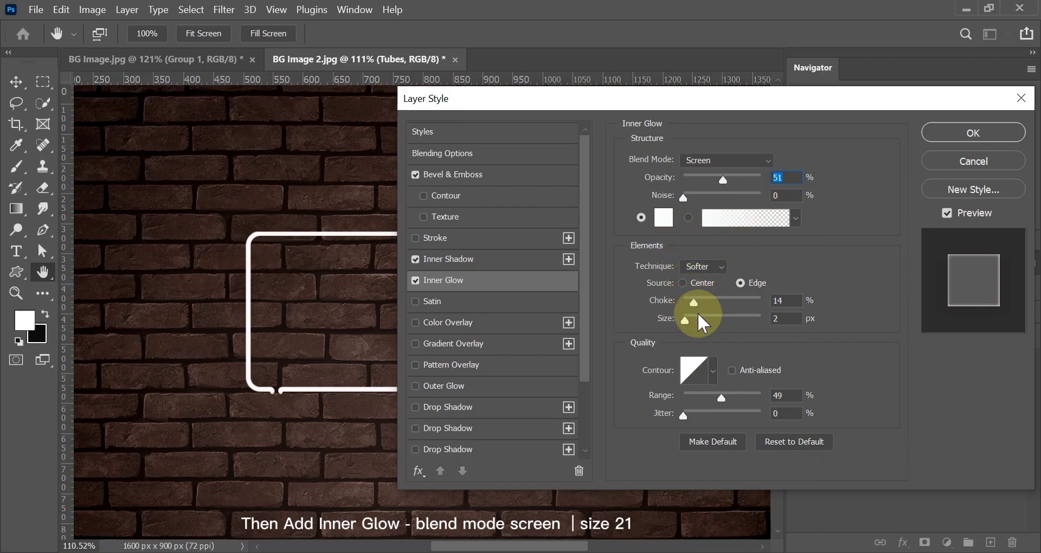
left_click(417, 324)
left_click(442, 323)
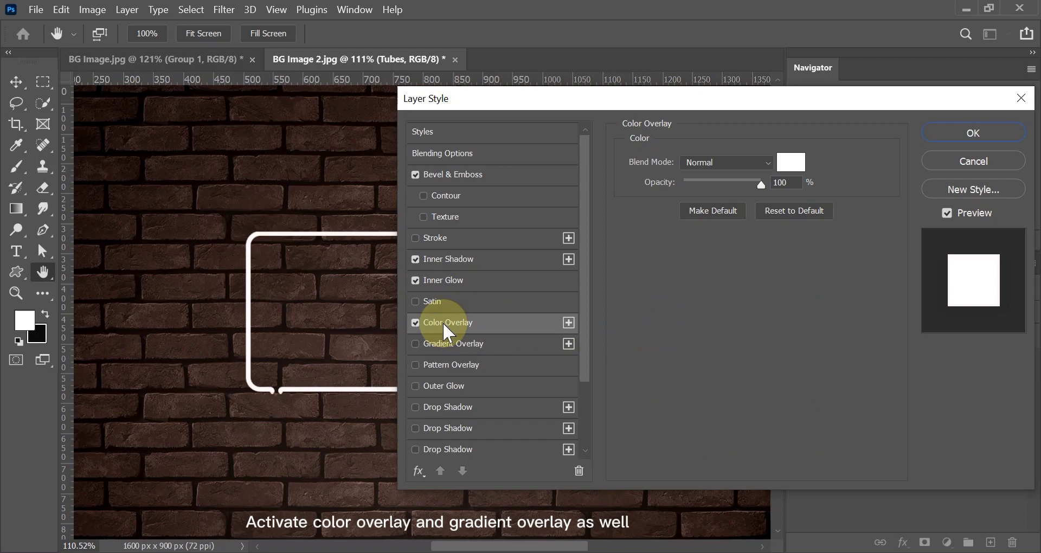
Add a reversed radial Gradient Overlay at 150% scale with its stop set to f31414
left_click(453, 344)
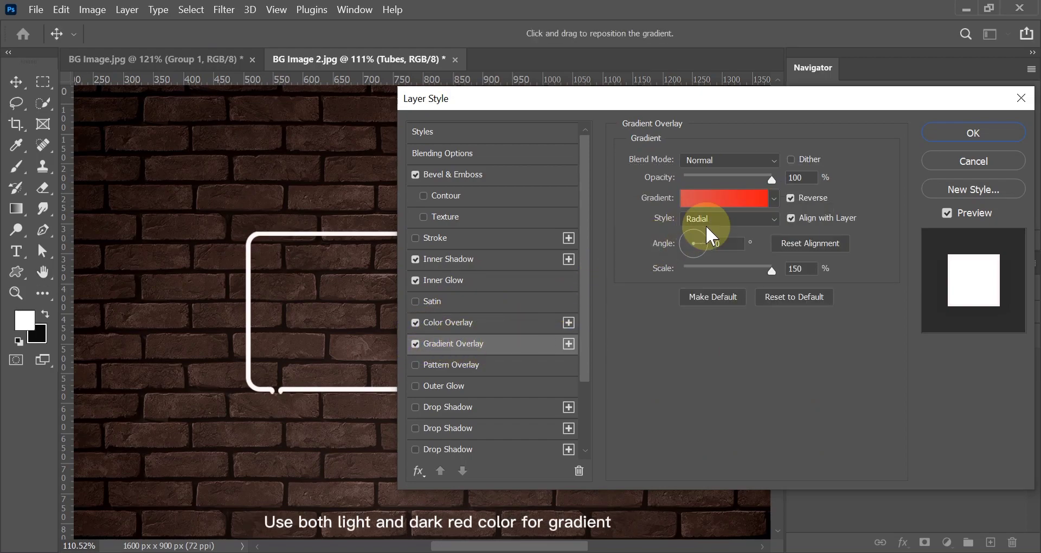
left_click(728, 198)
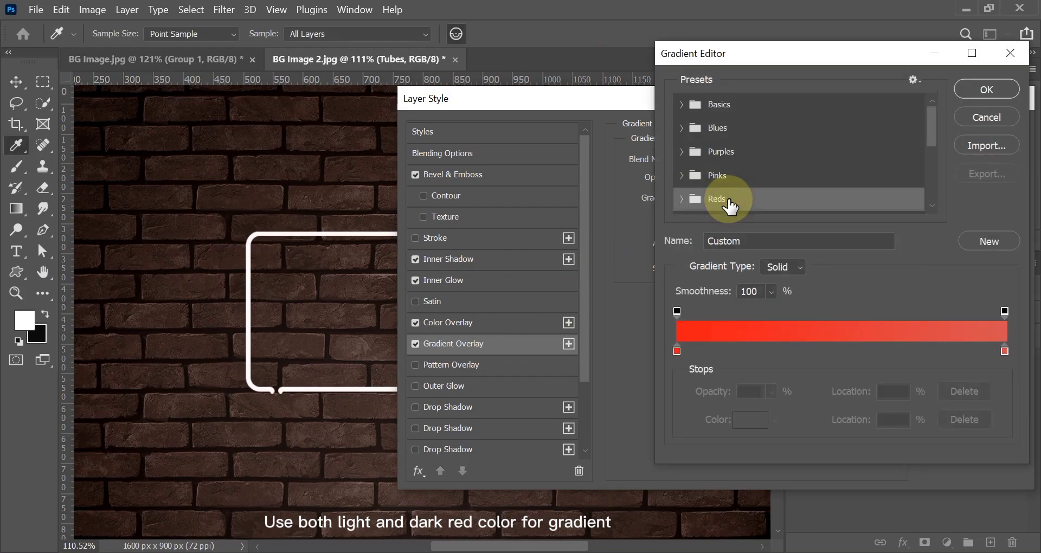
left_click(677, 351)
left_click(737, 419)
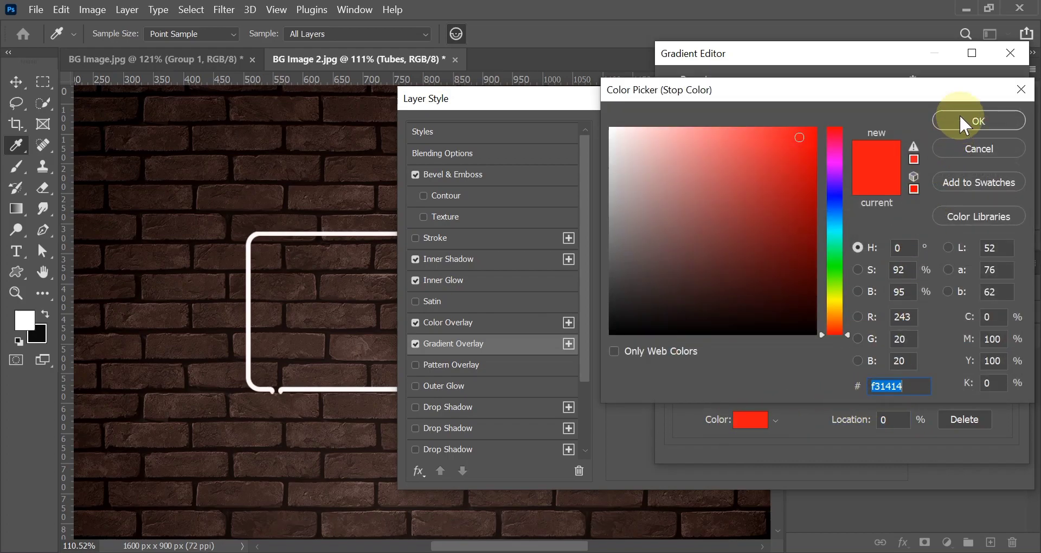
left_click(970, 120)
left_click(984, 91)
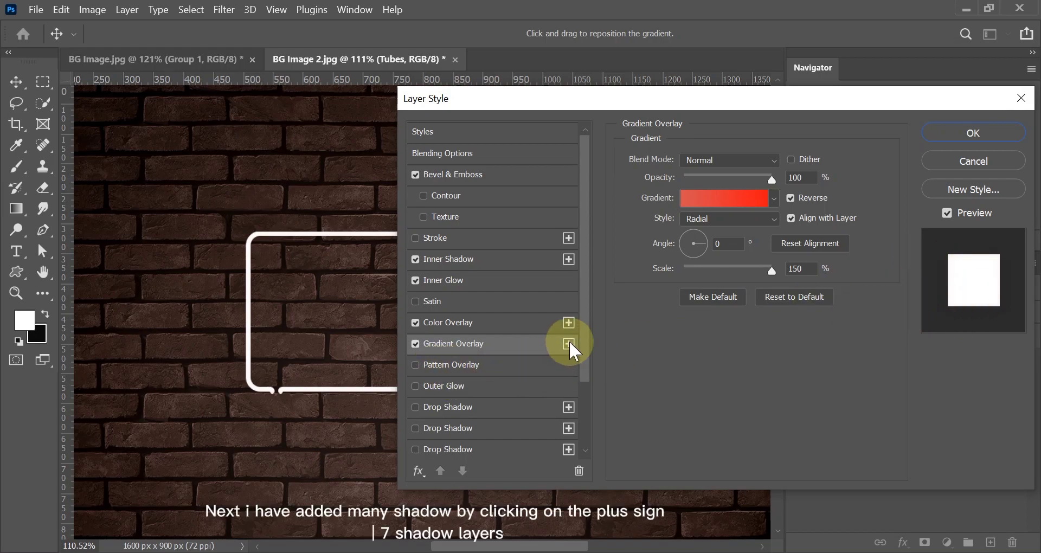
Add a red f30a20 Drop Shadow with size 250 in Vivid Light mode
left_click_drag(585, 340, 591, 390)
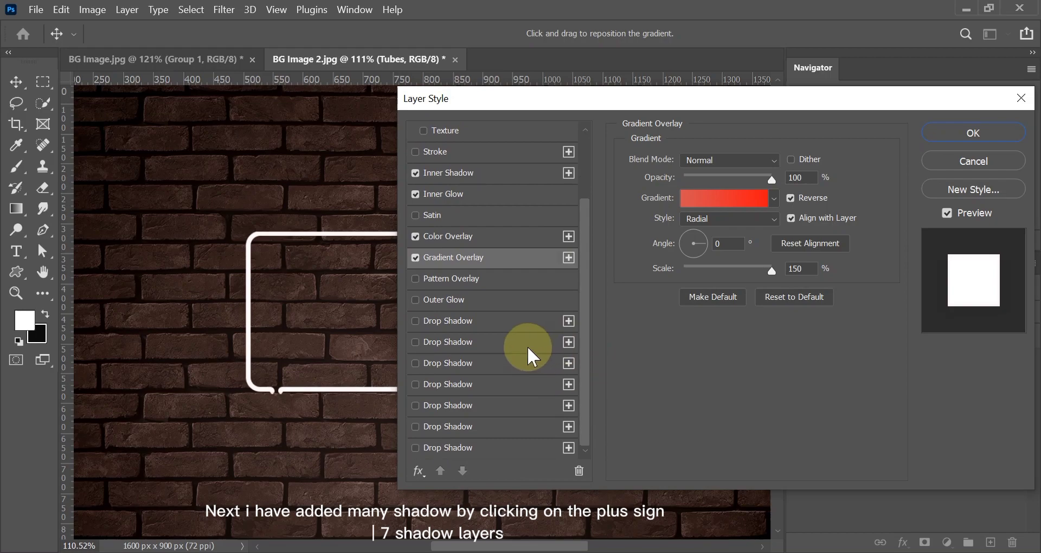
left_click(445, 321)
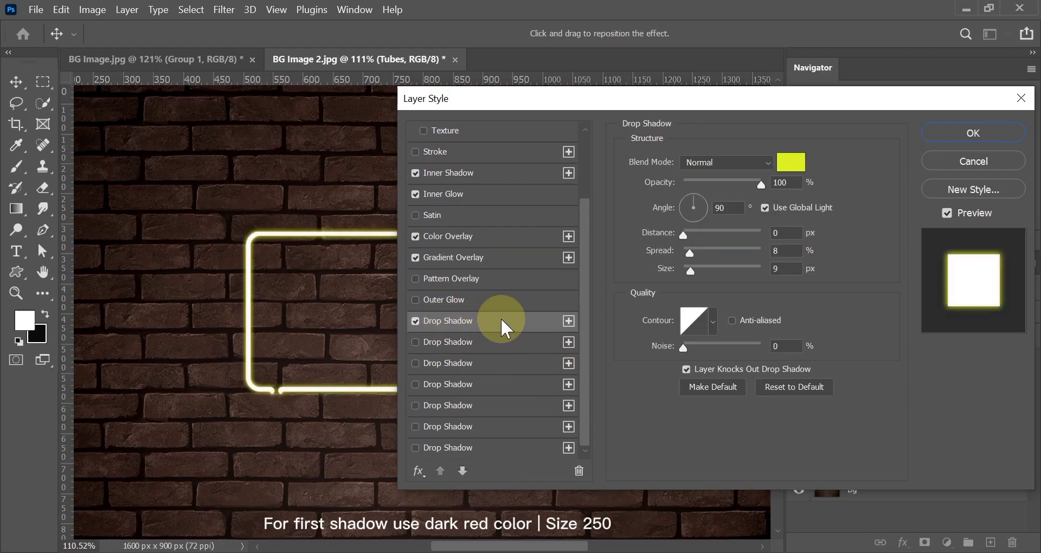
left_click(786, 166)
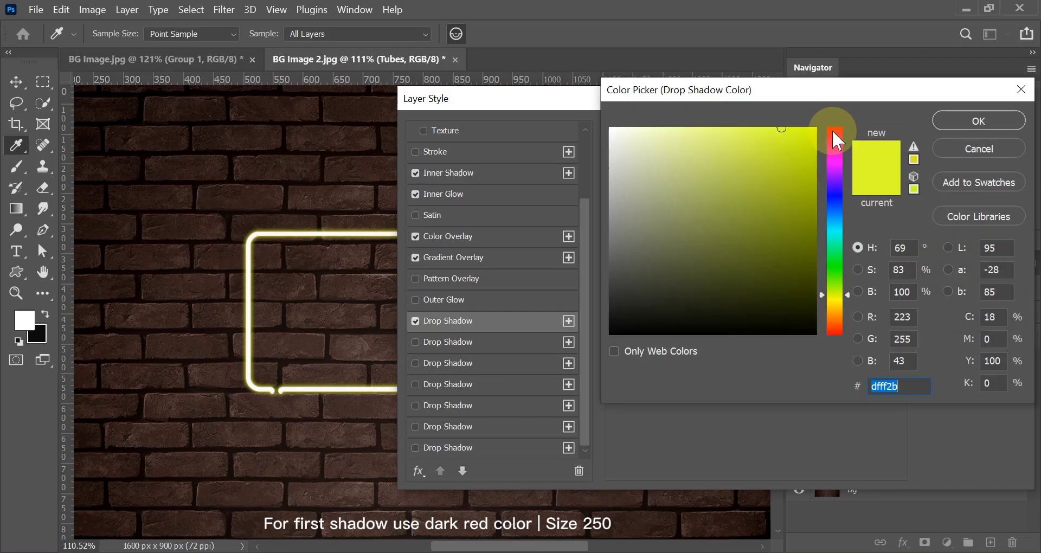
left_click(833, 131)
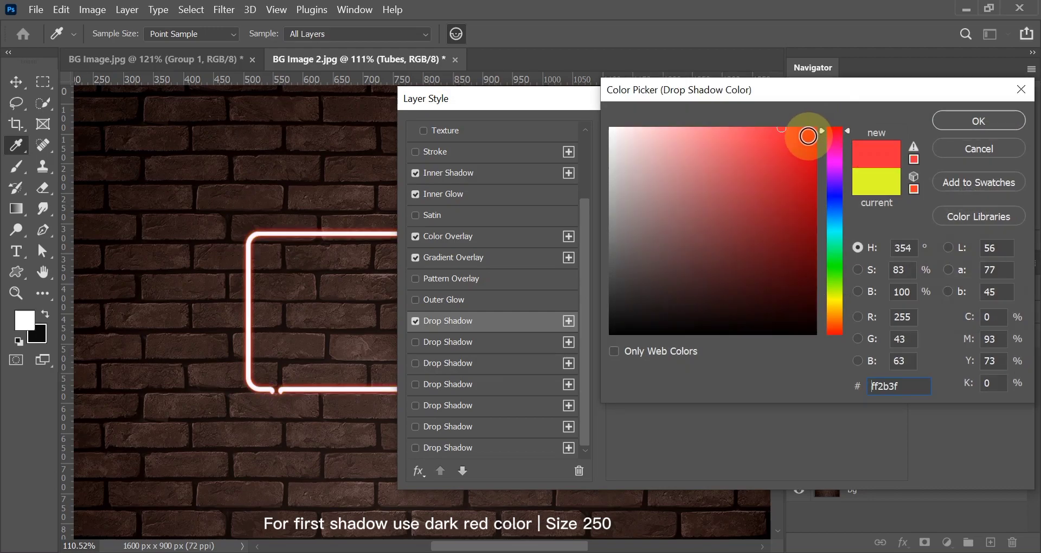
left_click(808, 136)
left_click(958, 123)
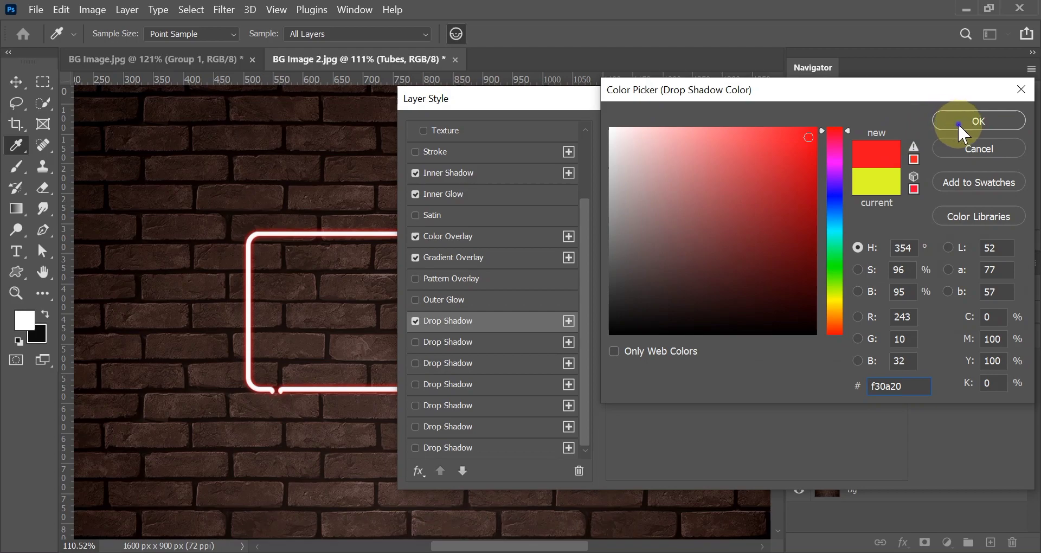
left_click_drag(690, 271, 727, 271)
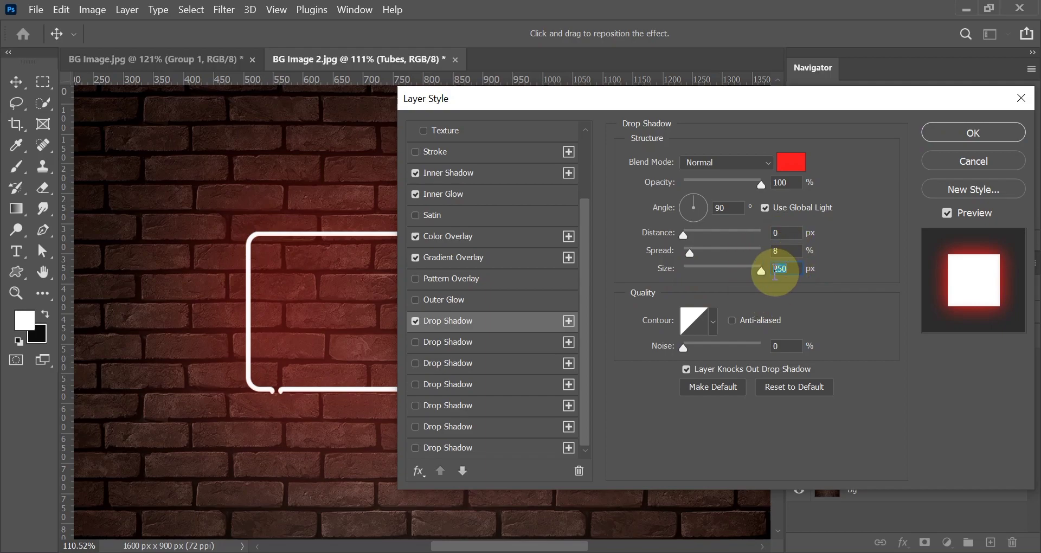
left_click(709, 162)
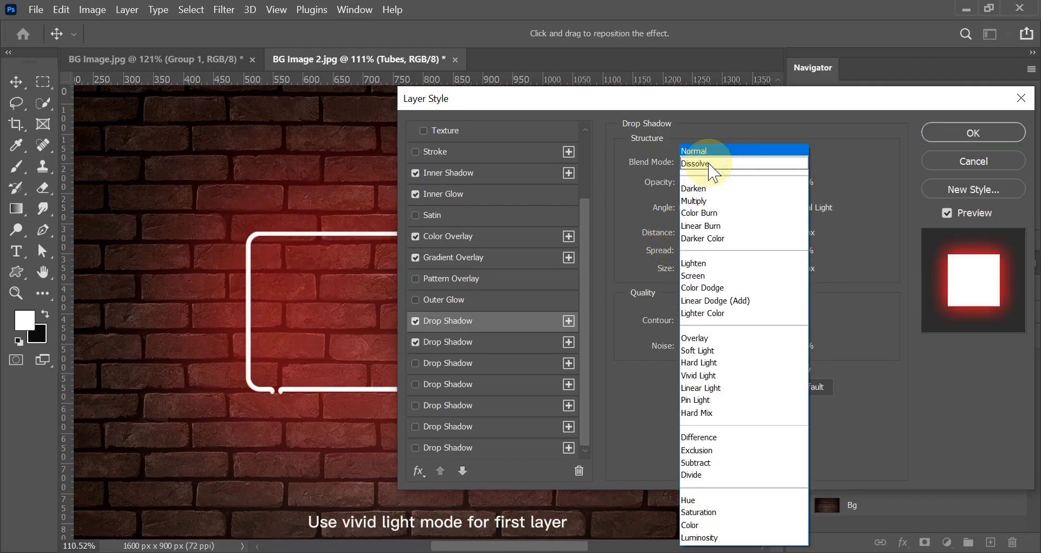
left_click(727, 375)
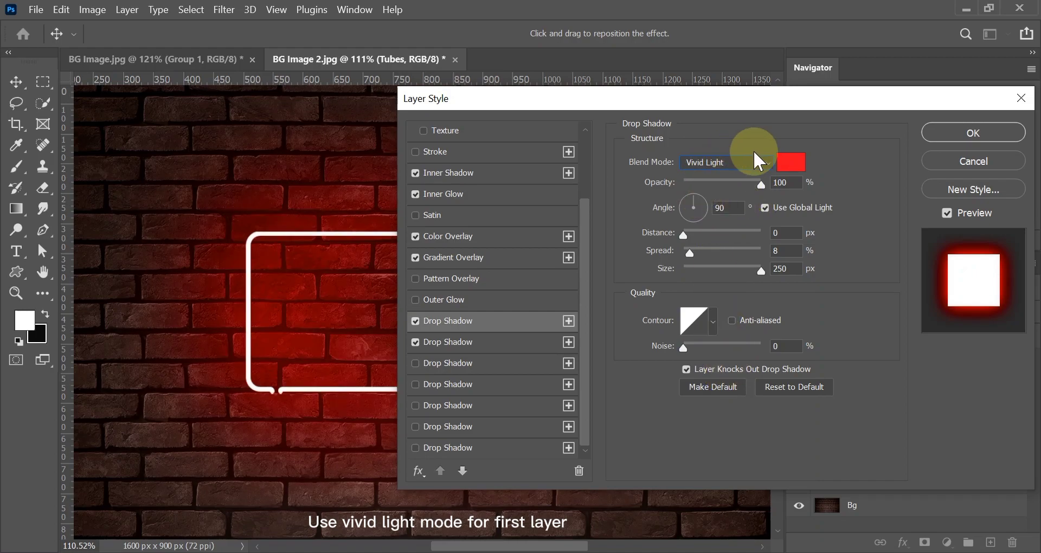
Add a second Drop Shadow in pink f77985, Linear Light at 42% opacity
left_click(457, 340)
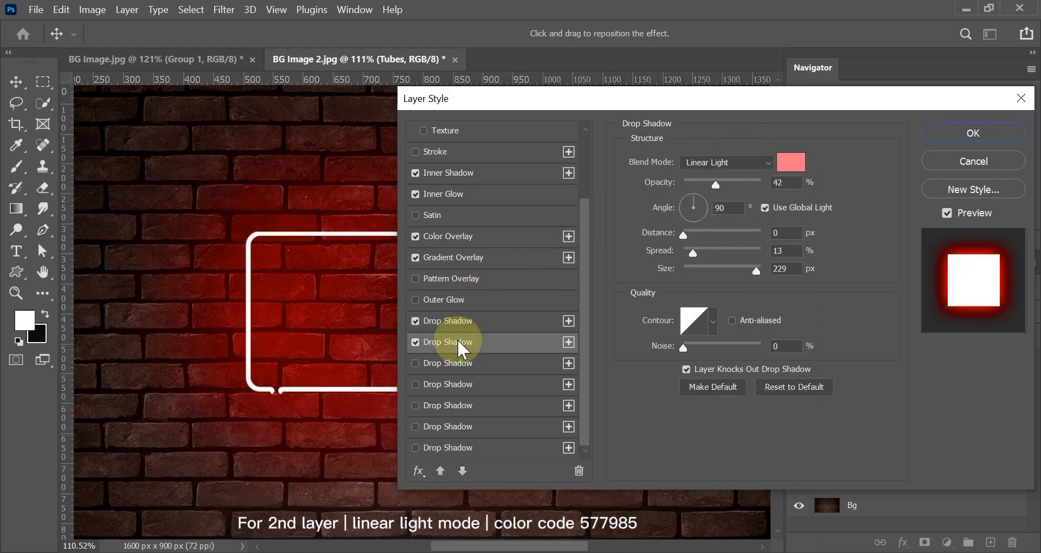
left_click(792, 164)
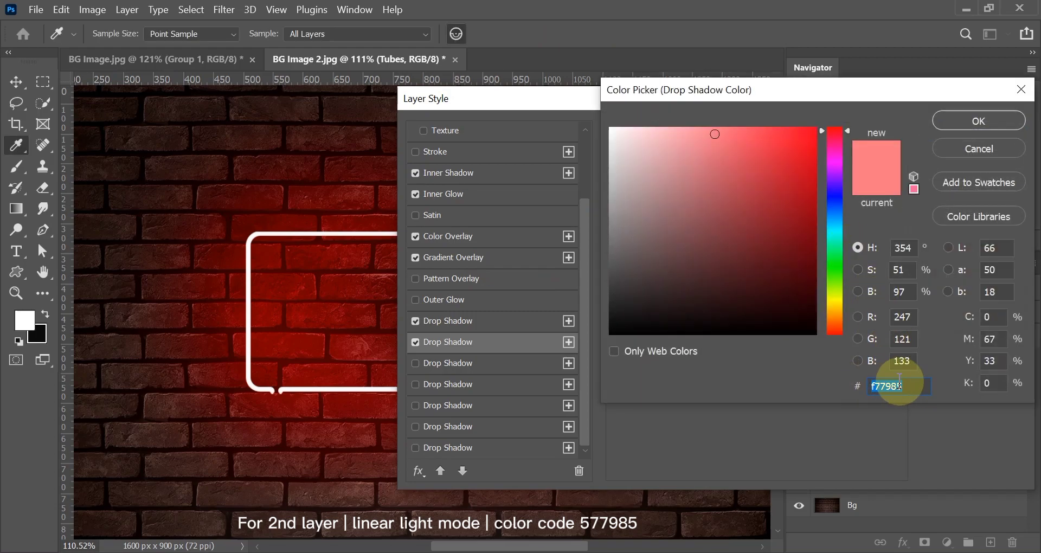
left_click(955, 121)
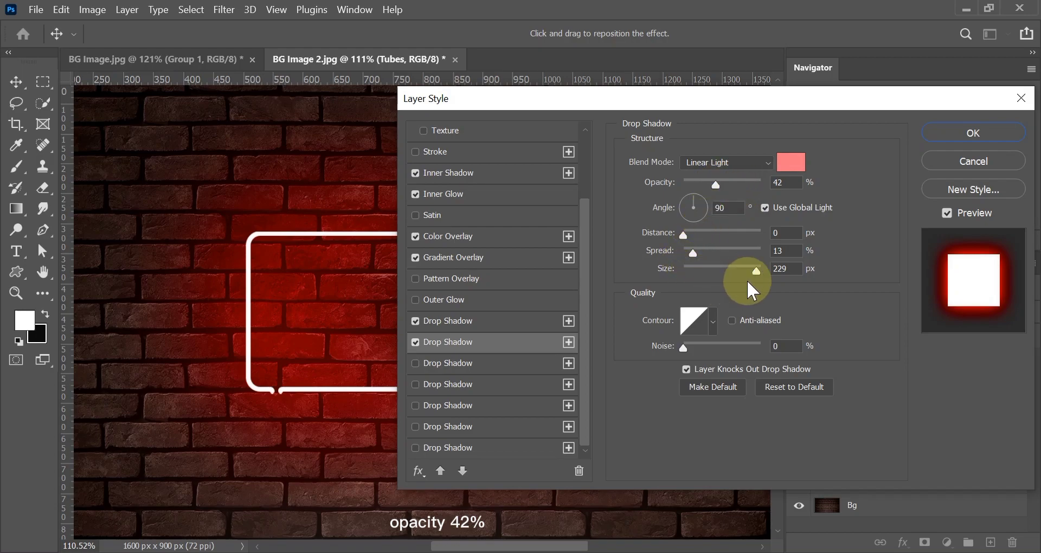
left_click(455, 364)
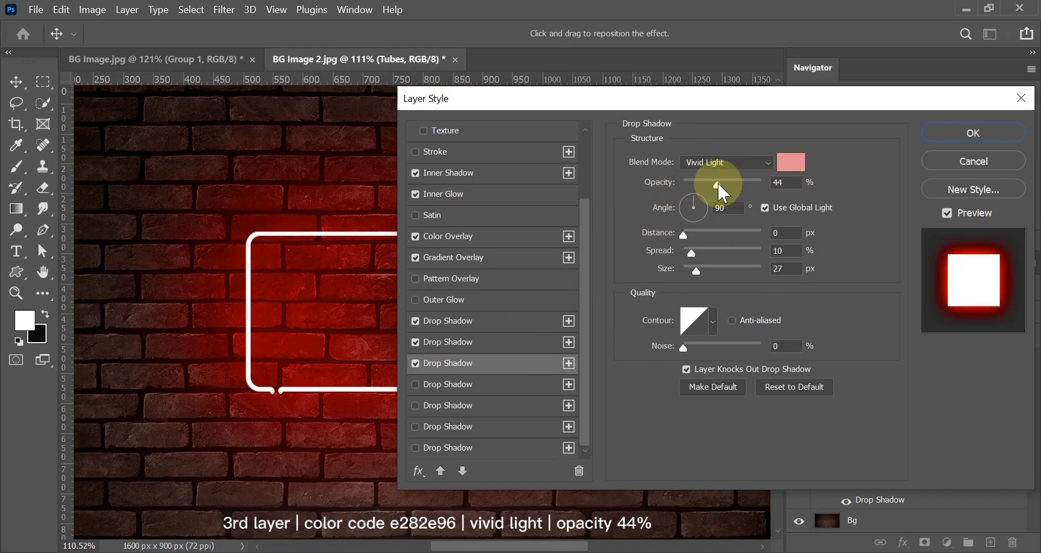
Color the third shadow e28e96; add a fourth at 70% opacity, 33% spread, 92 px
left_click(791, 162)
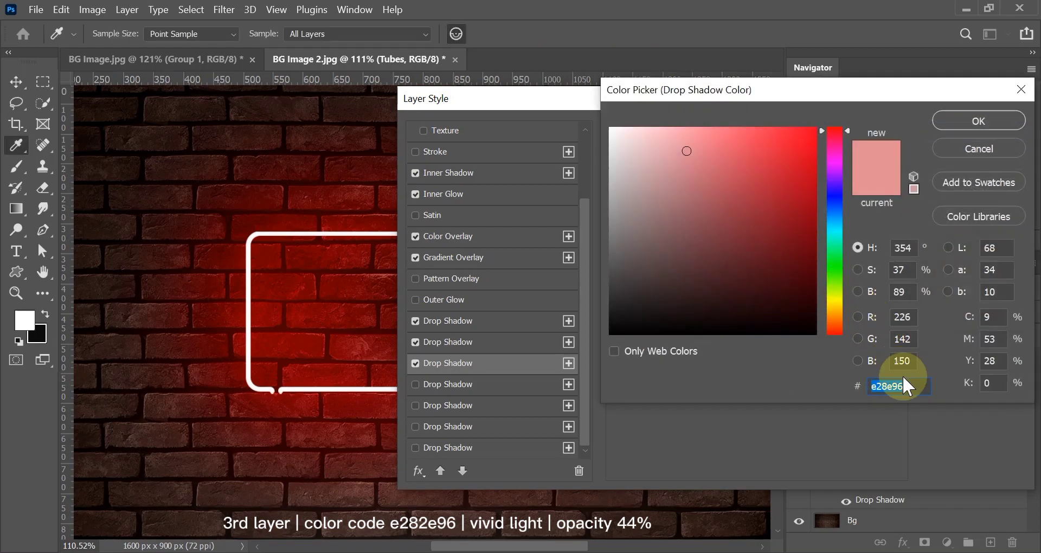
left_click(953, 122)
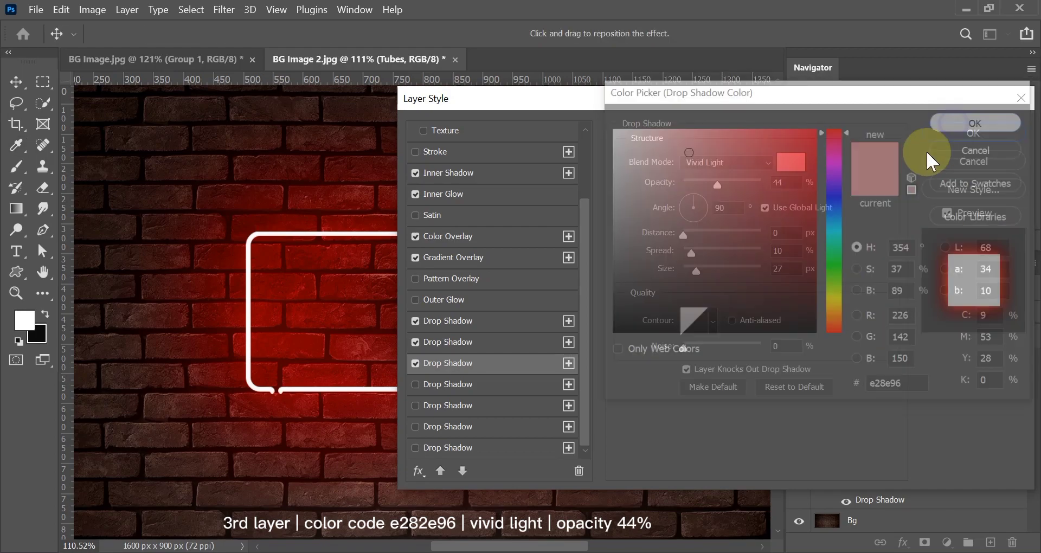
left_click(468, 388)
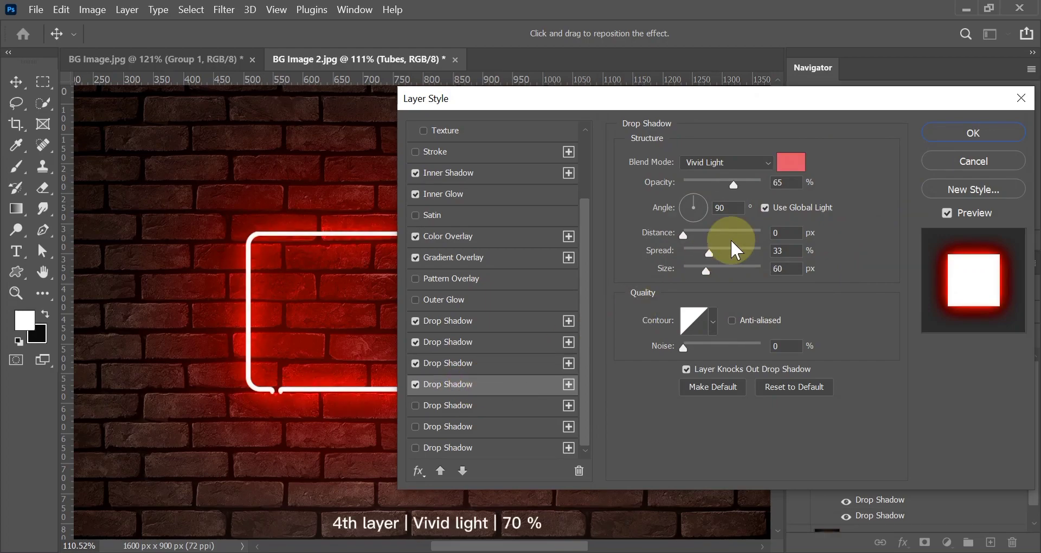
left_click(739, 184)
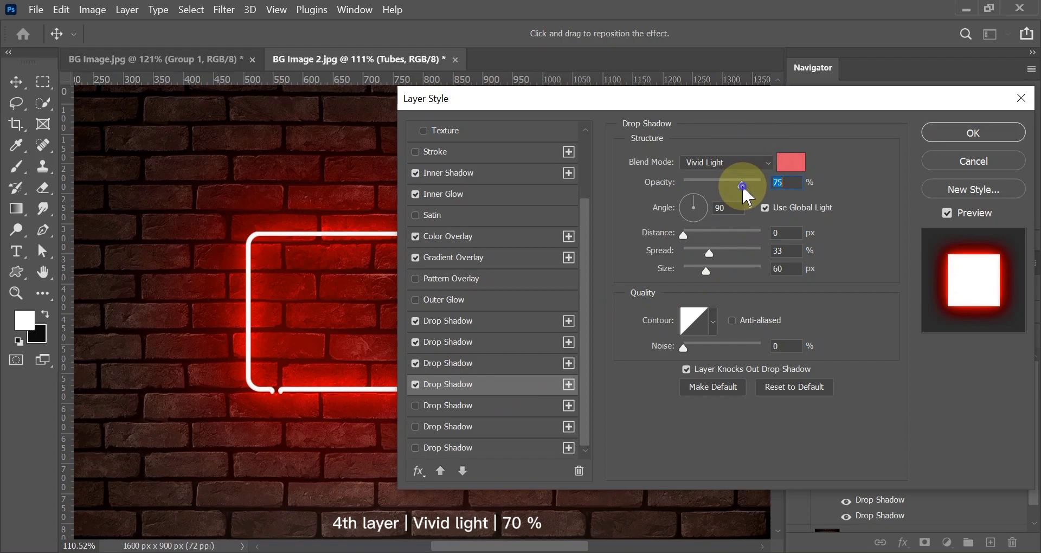
left_click_drag(742, 185, 738, 186)
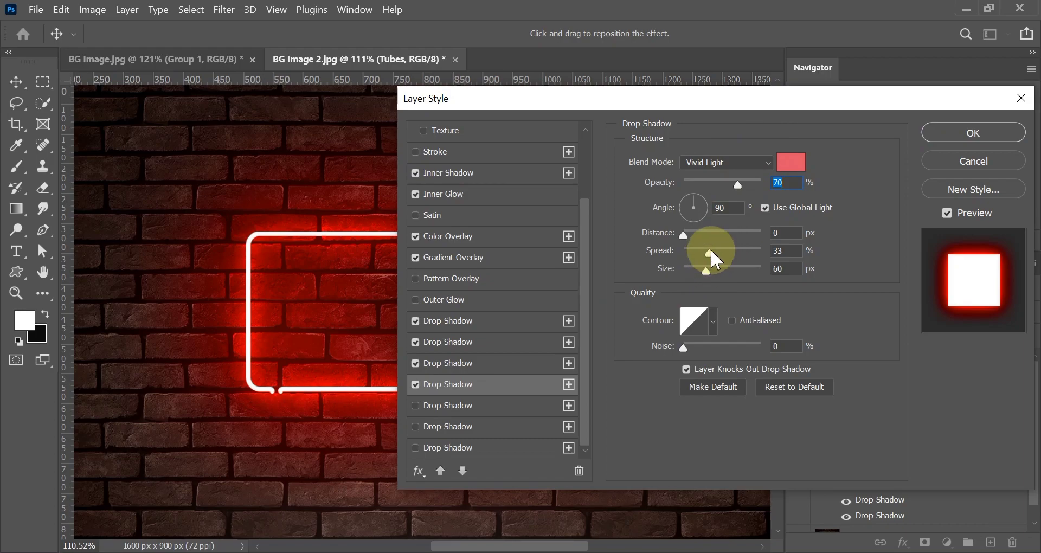
left_click_drag(707, 270, 718, 270)
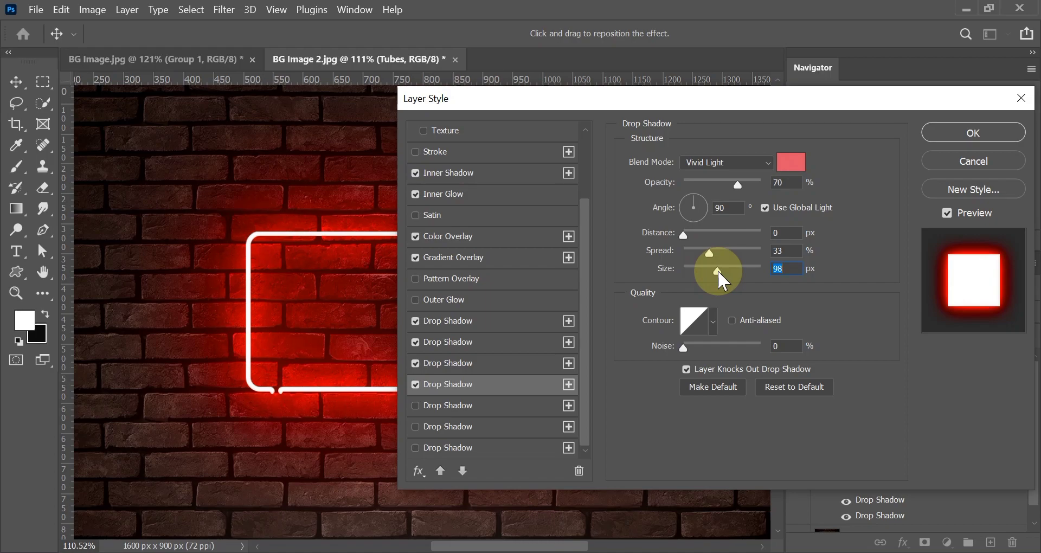
left_click_drag(718, 270, 715, 266)
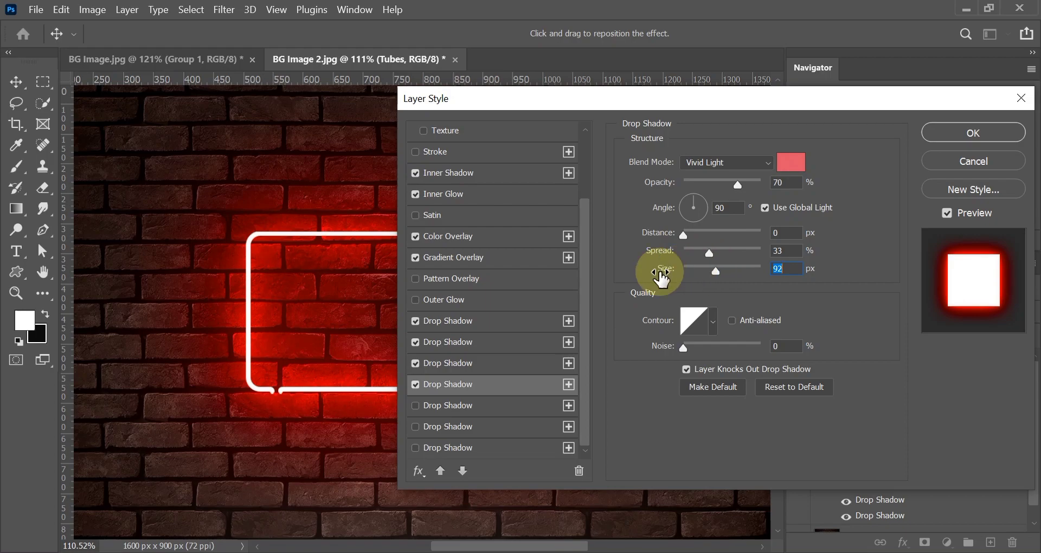
Enable a fifth pink Vivid Light Drop Shadow at 54%, spread 4%, size 87 px
left_click(415, 406)
left_click(463, 407)
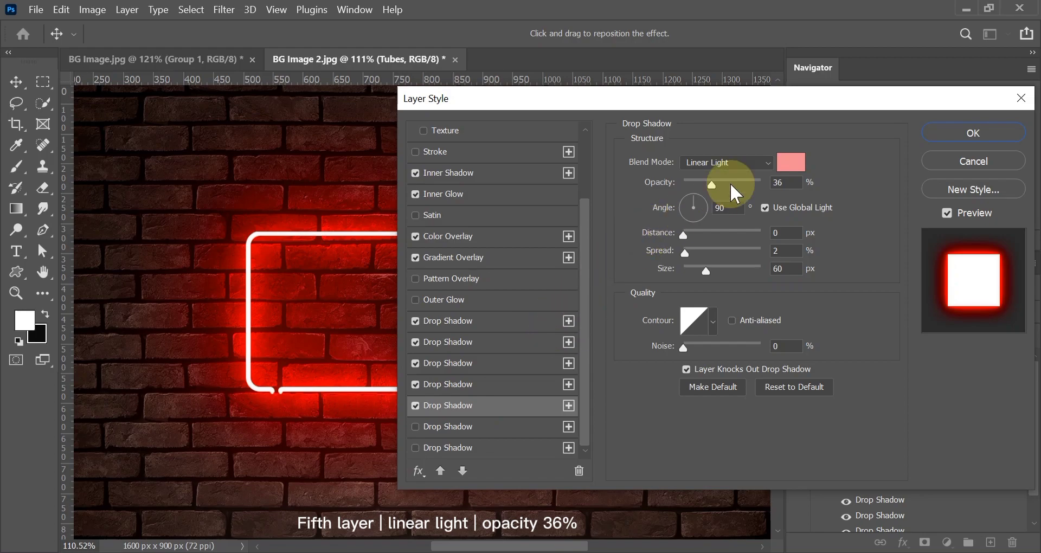
left_click(474, 404)
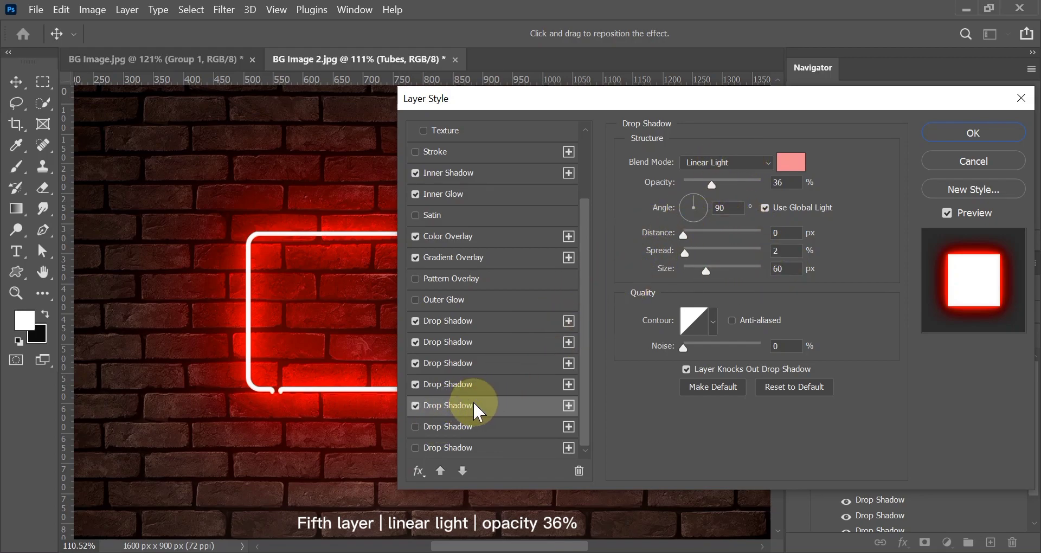
left_click(792, 162)
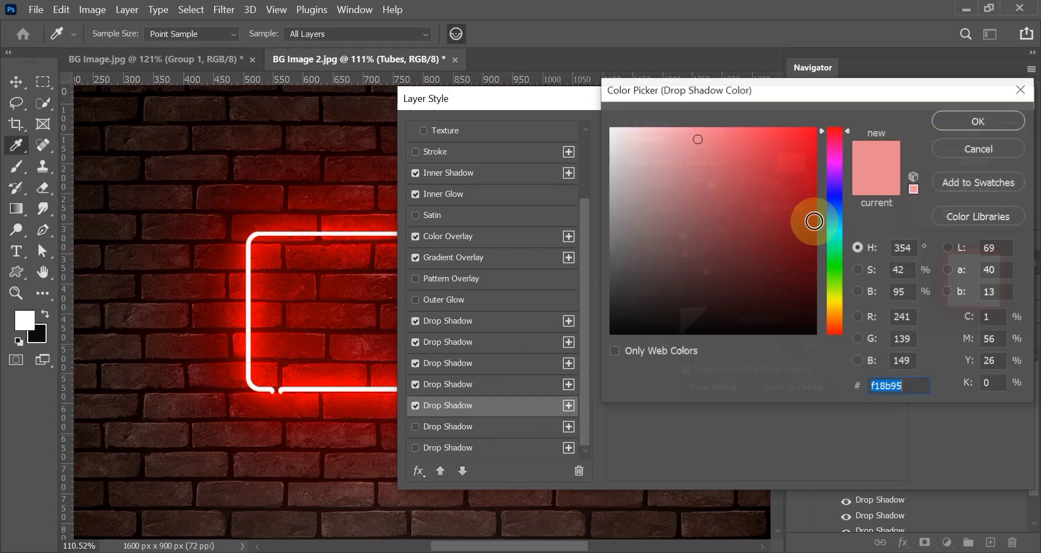
left_click(964, 129)
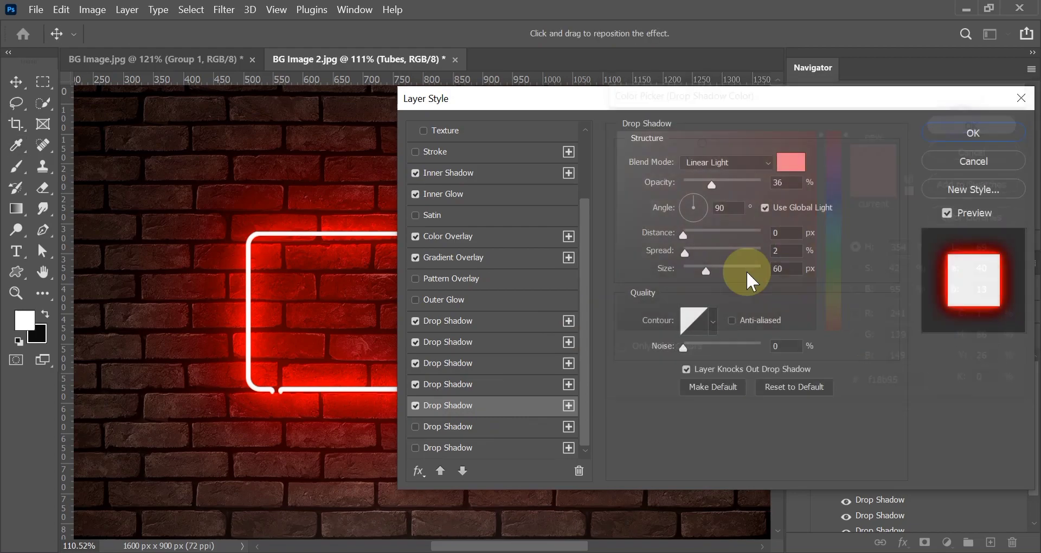
Enable a sixth Drop Shadow unchanged and add a final black shadow beneath the tubes
left_click(493, 425)
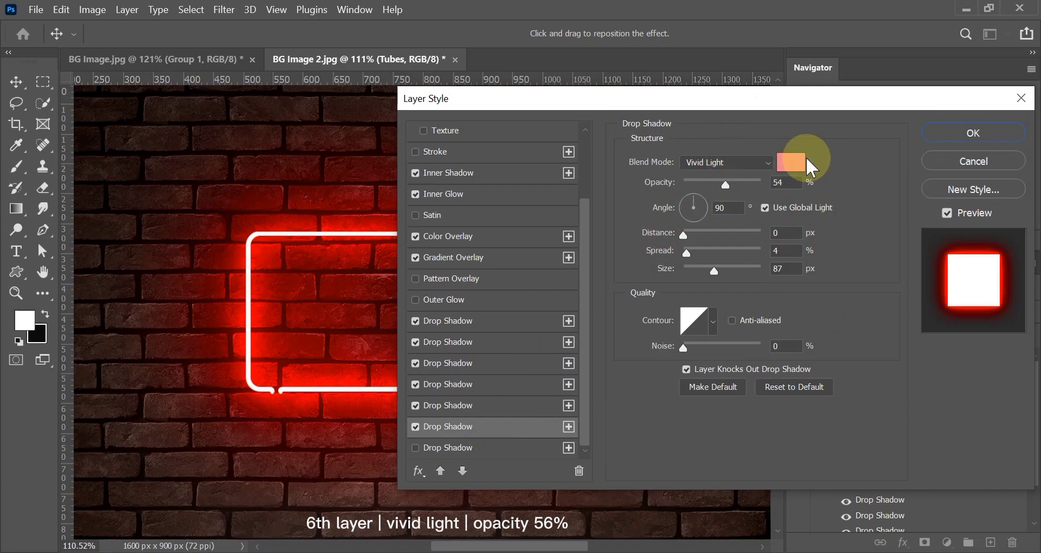
left_click(791, 161)
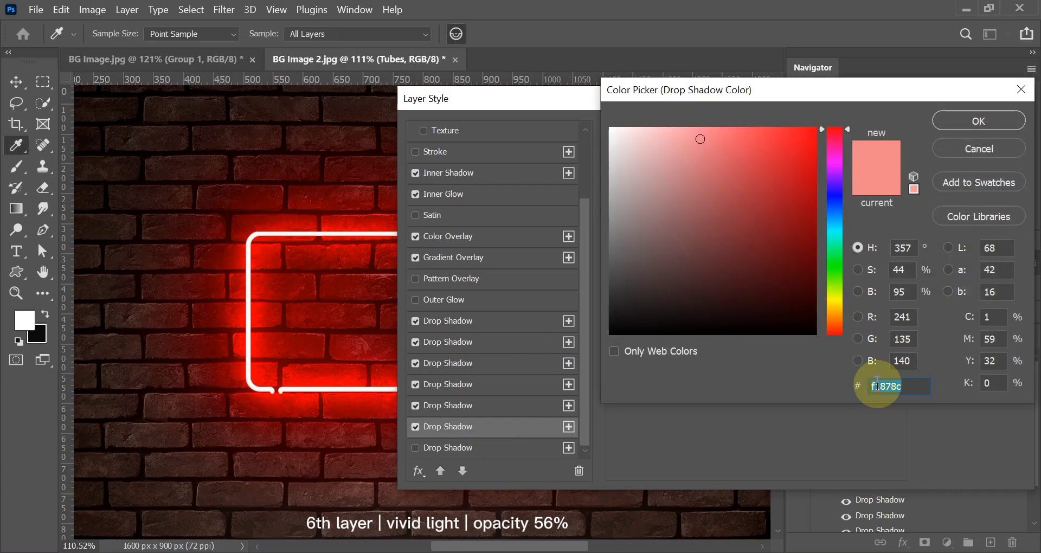
left_click(942, 128)
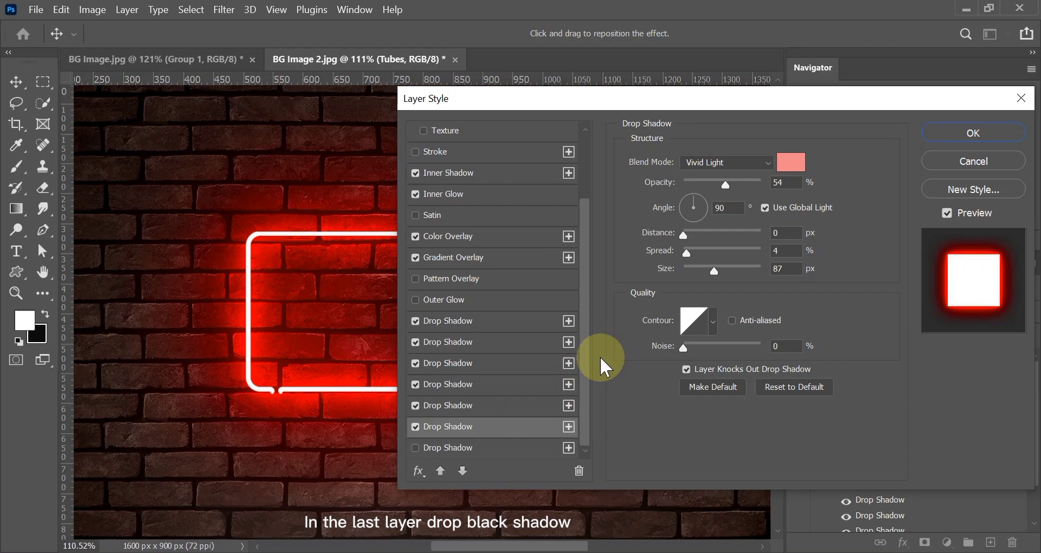
left_click(416, 448)
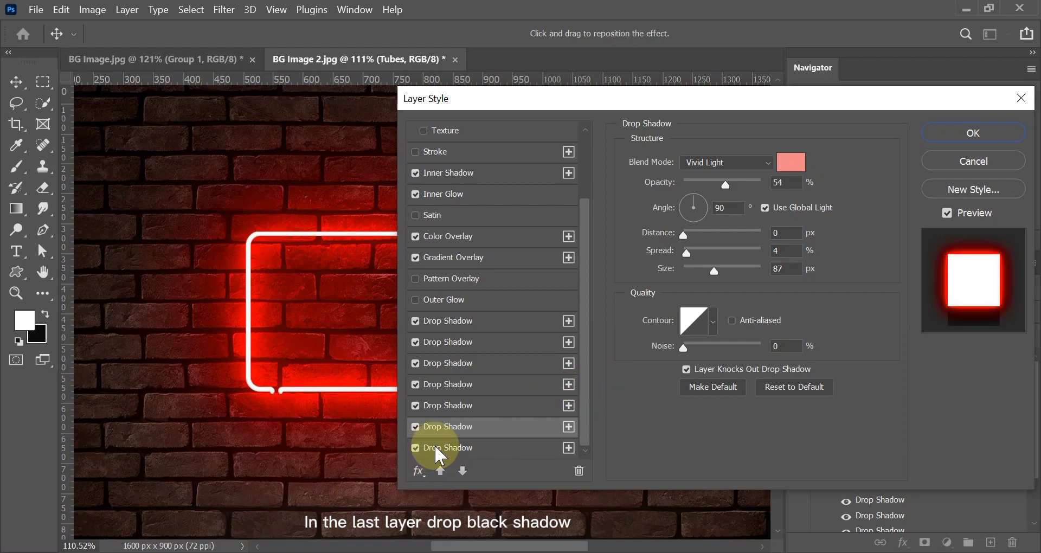
left_click_drag(455, 546, 489, 545)
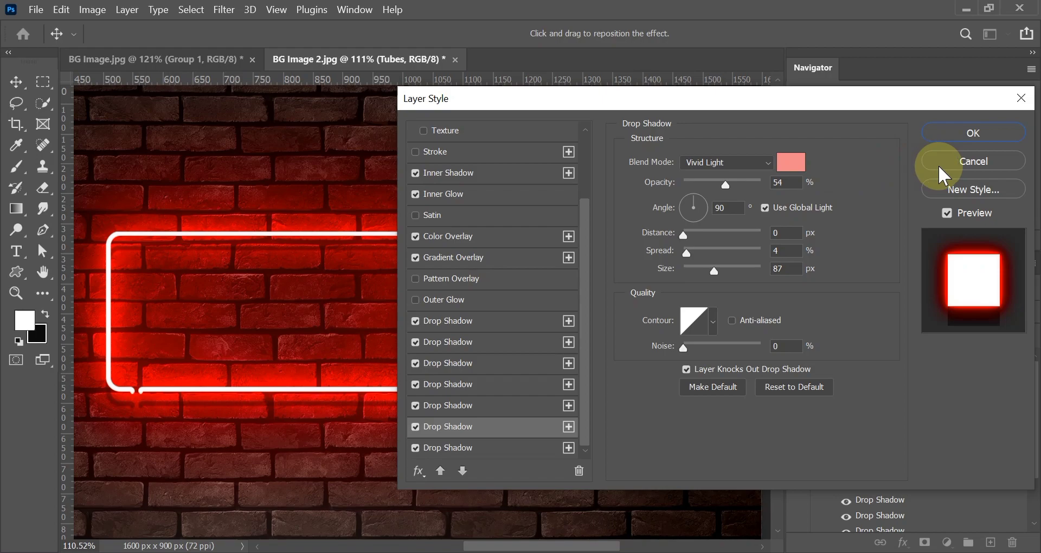
Confirm the tube frame's layer styles and set the Type tool font to Blacklight Signature
left_click(937, 134)
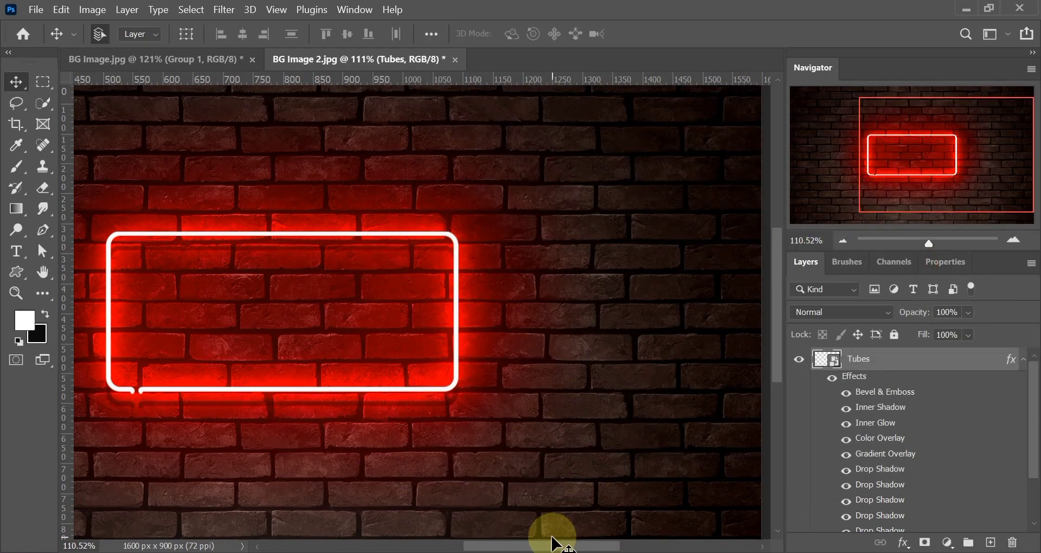
left_click_drag(549, 547, 524, 546)
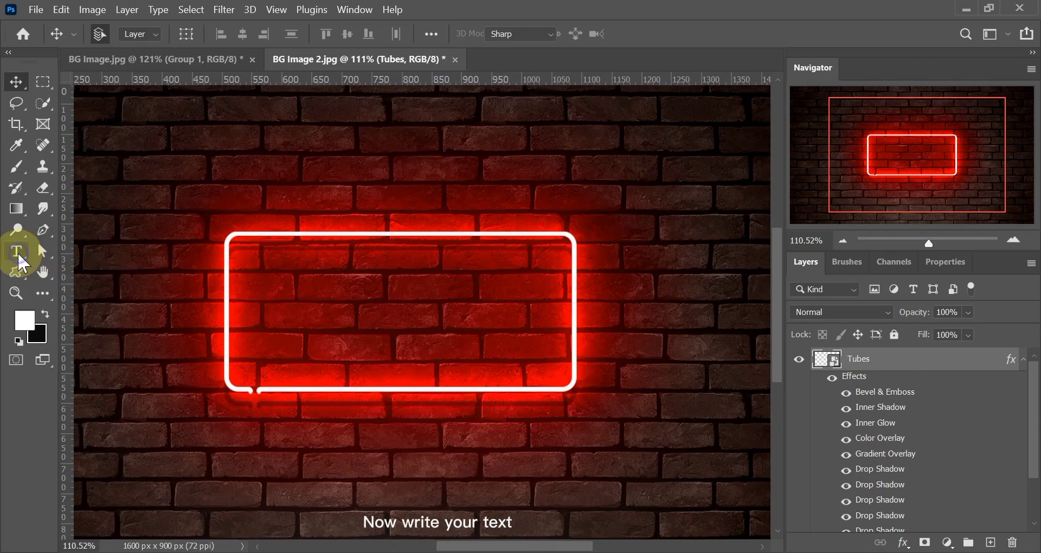
left_click(17, 251)
left_click(233, 33)
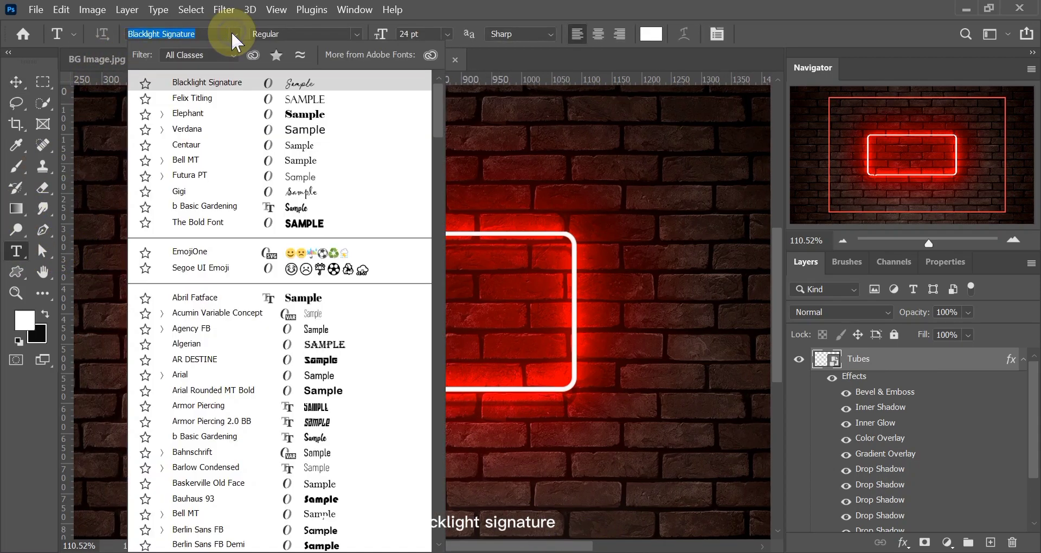
left_click(293, 86)
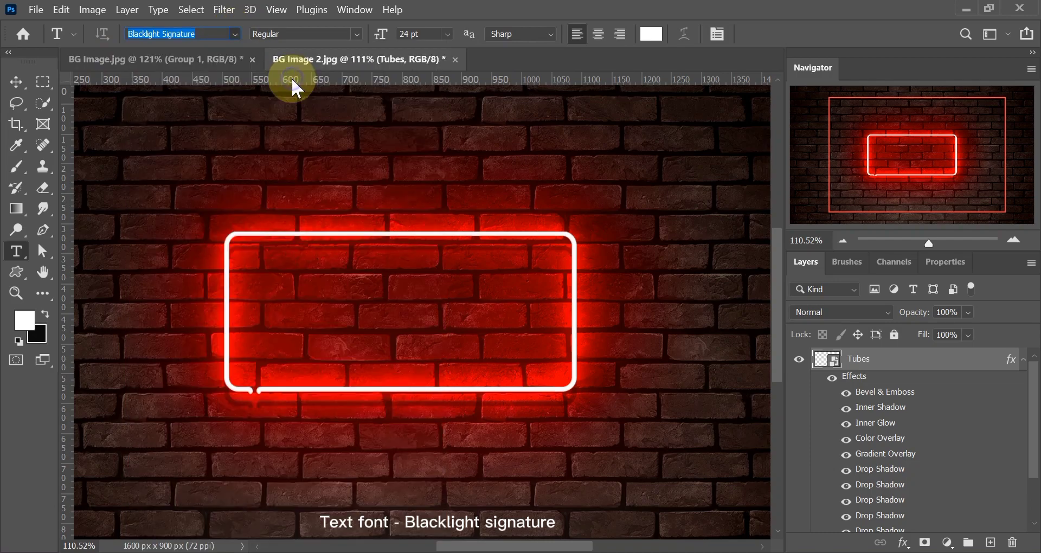
Add white 'Take Chances' text in Blacklight Signature 24 pt inside the neon frame
left_click(357, 34)
left_click(357, 34)
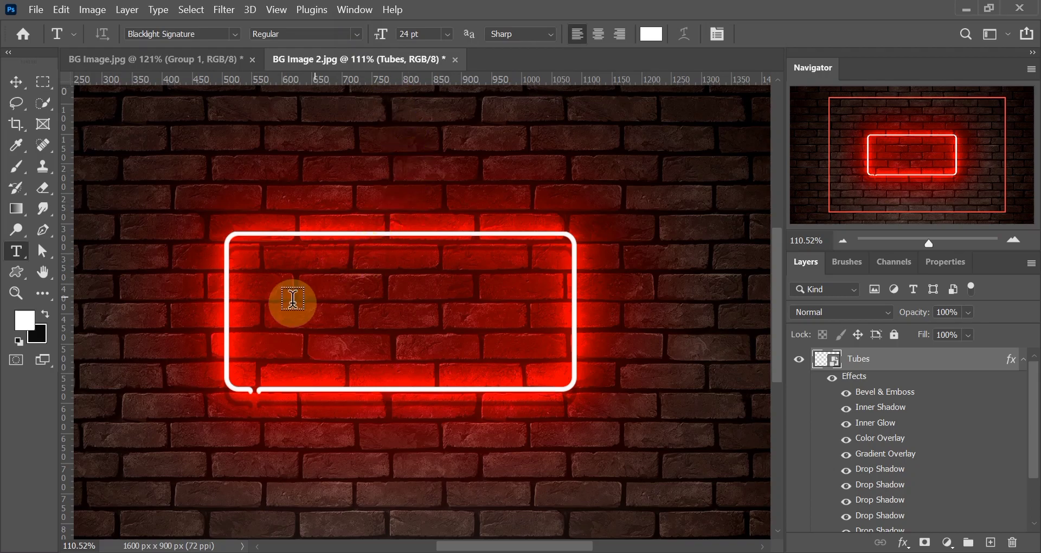
left_click(254, 307)
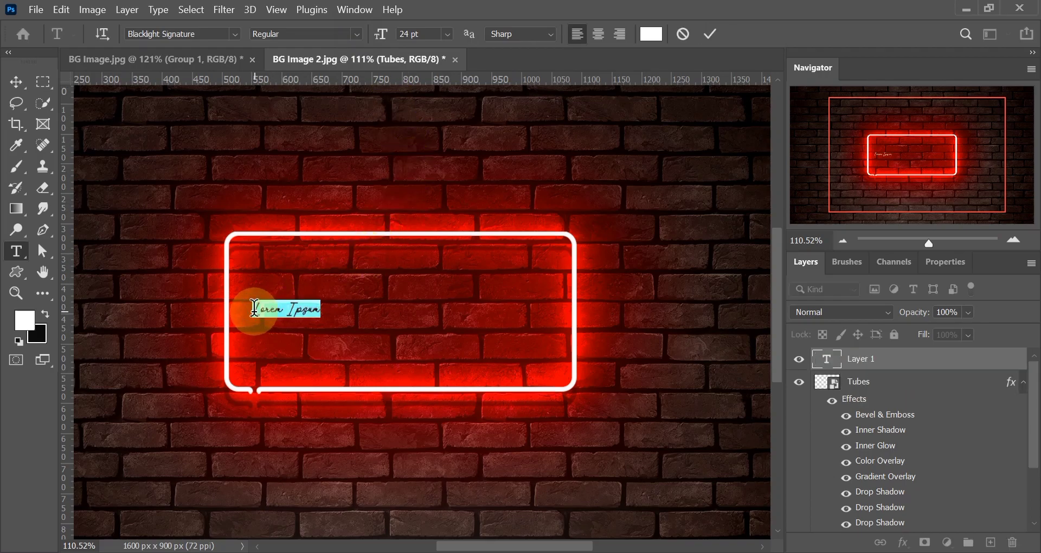
left_click(254, 307)
type("Take Chances")
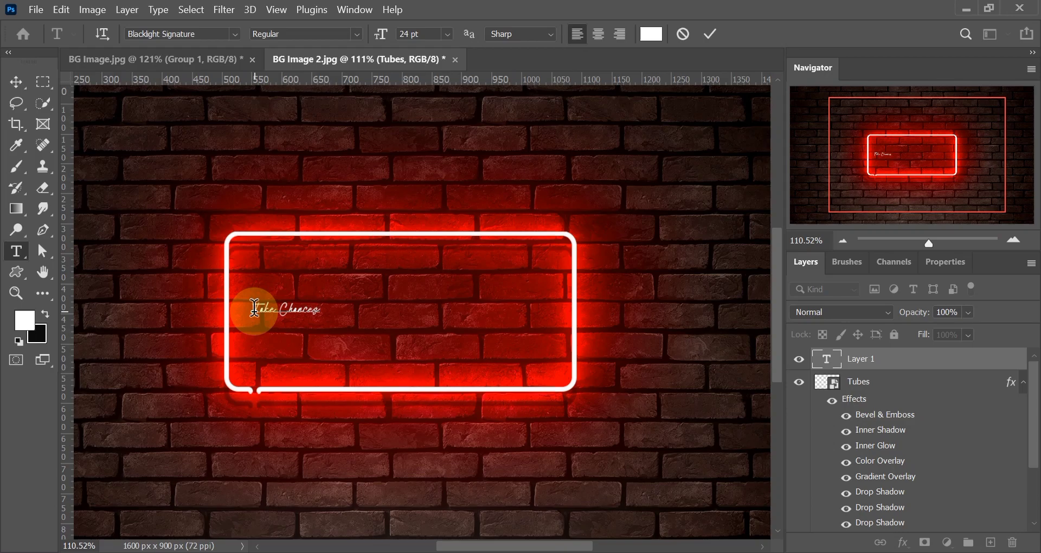
mouse_move(255, 308)
left_mouse_down()
mouse_move(307, 308)
mouse_move(598, 96)
left_mouse_up()
left_click(708, 36)
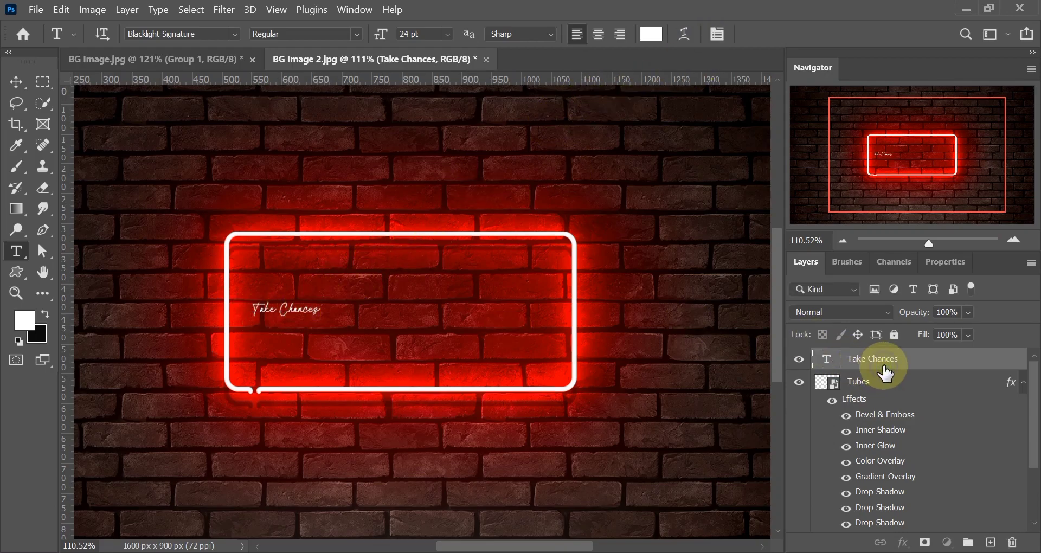
key("ctrl+t")
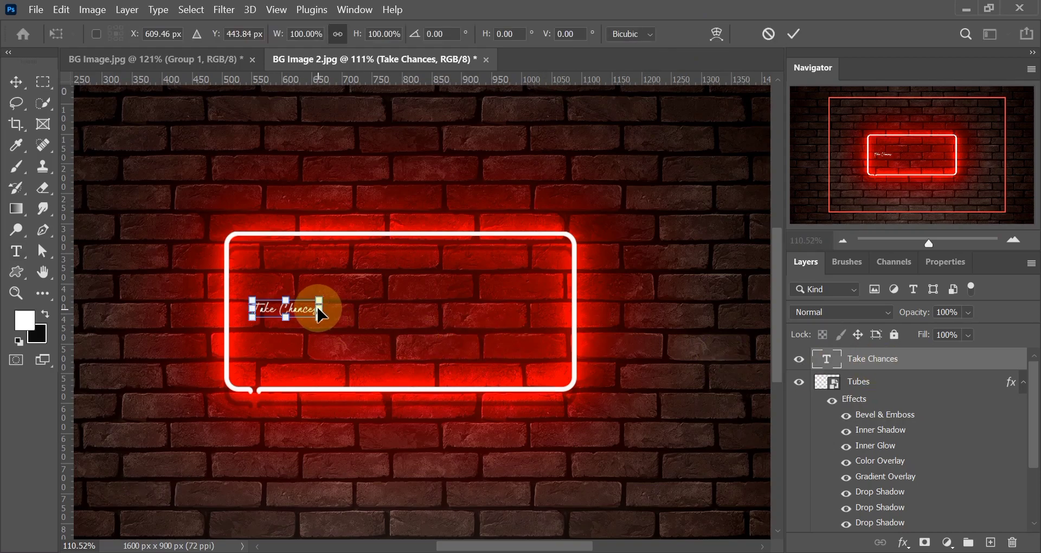
Scale the Take Chances text to about 453% (108.75 pt) and centre it in the frame
left_click_drag(319, 297, 542, 216)
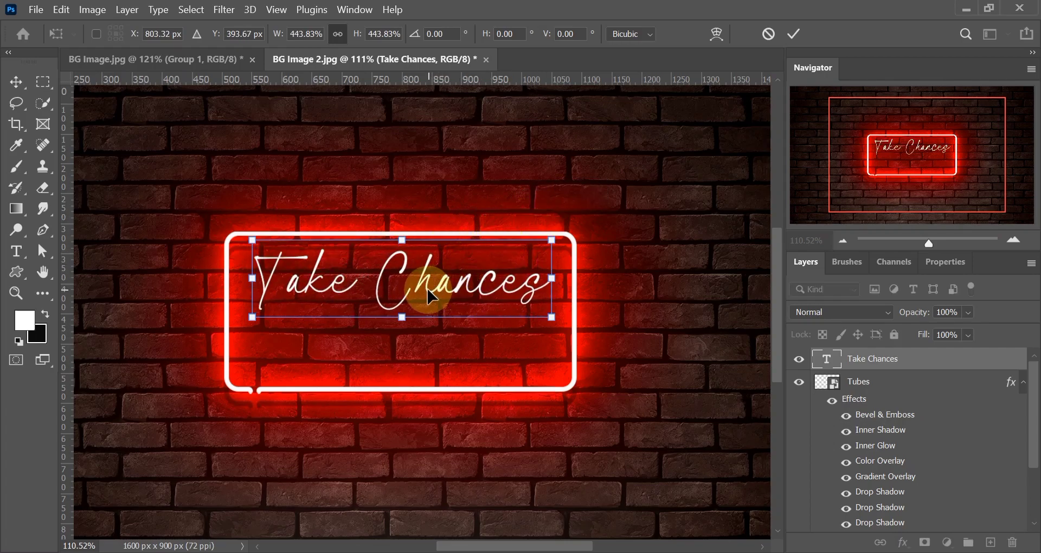
left_click_drag(429, 296, 426, 331)
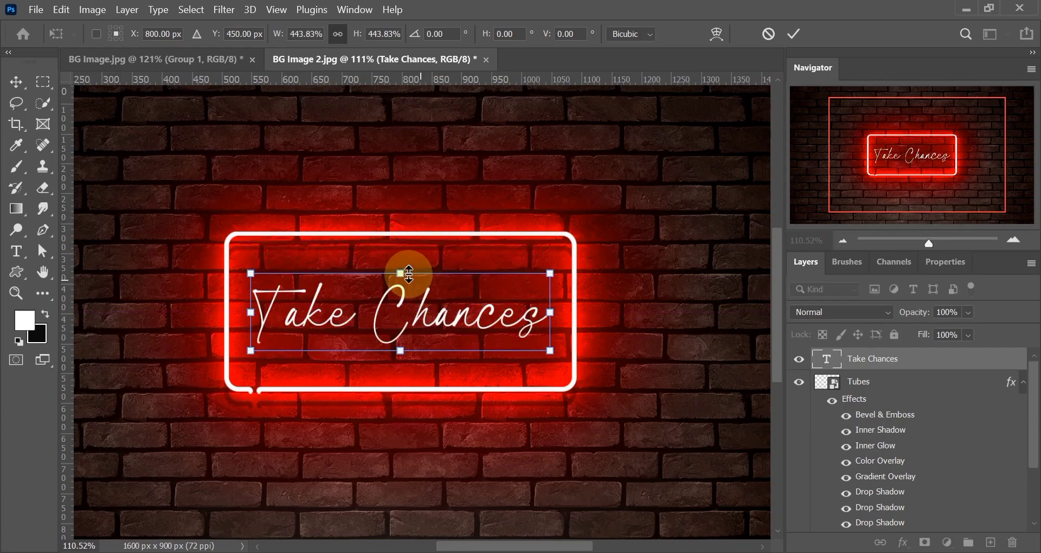
left_click_drag(409, 274, 409, 271)
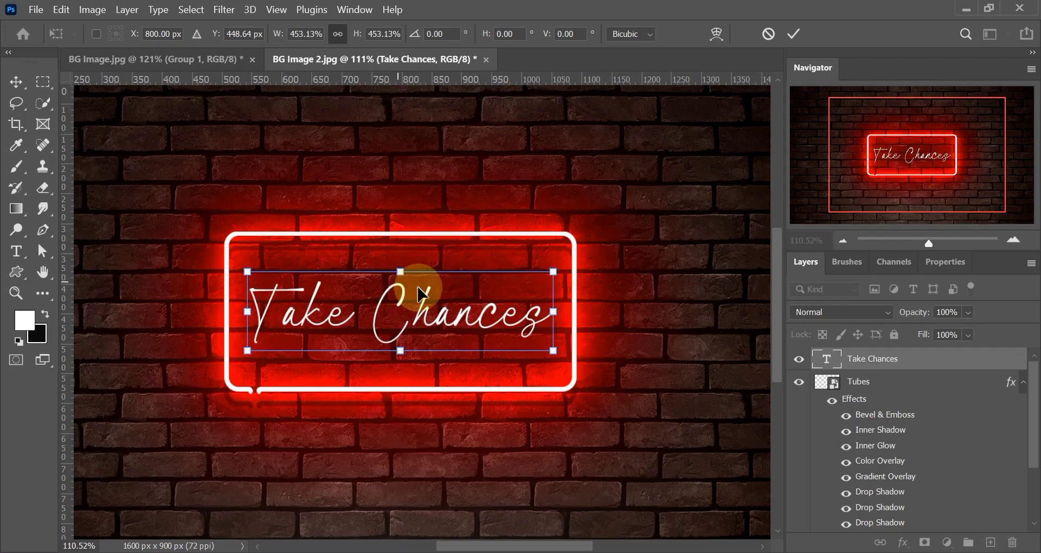
left_click(792, 34)
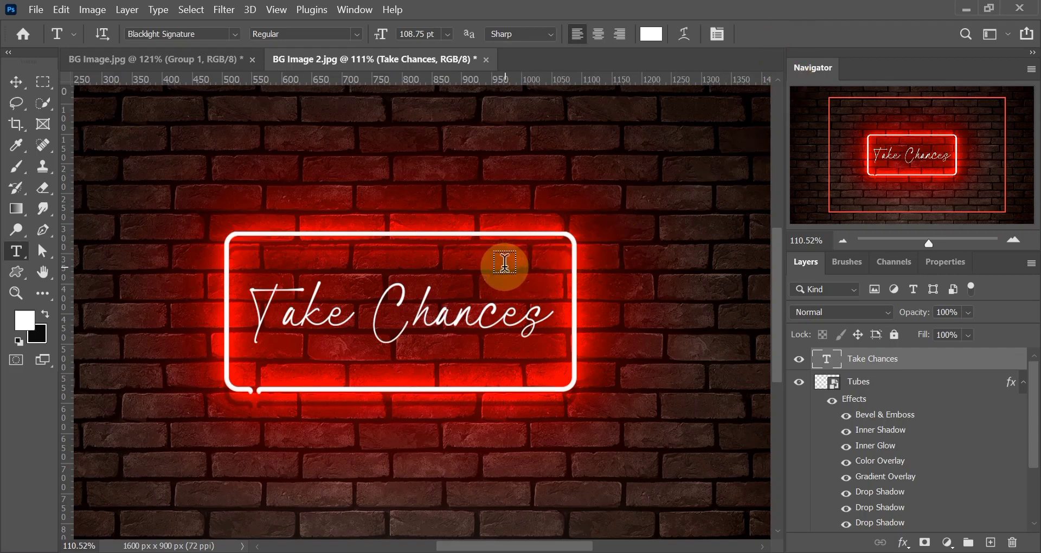
key("v")
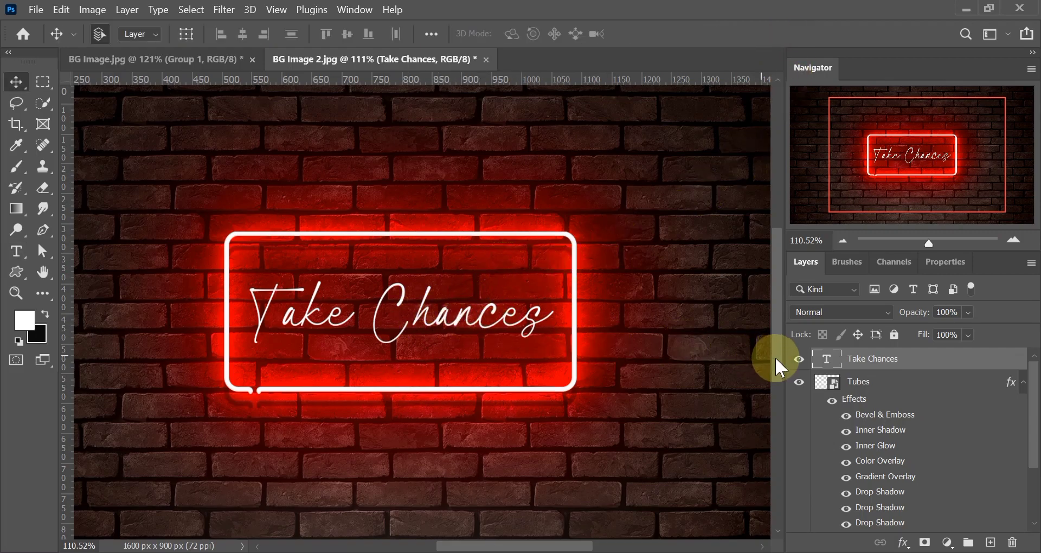
Hide the text, place the Extras wire image at about 201%, and move it below Tubes
left_click(800, 359)
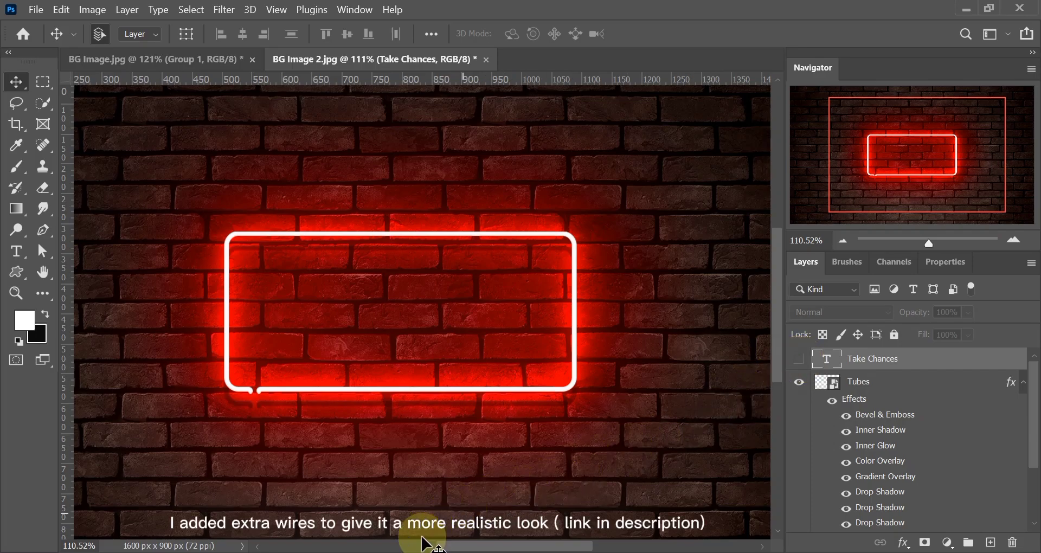
mouse_move(428, 549)
left_mouse_down()
mouse_move(369, 317)
mouse_move(205, 327)
left_mouse_up()
left_click_drag(430, 349, 395, 354)
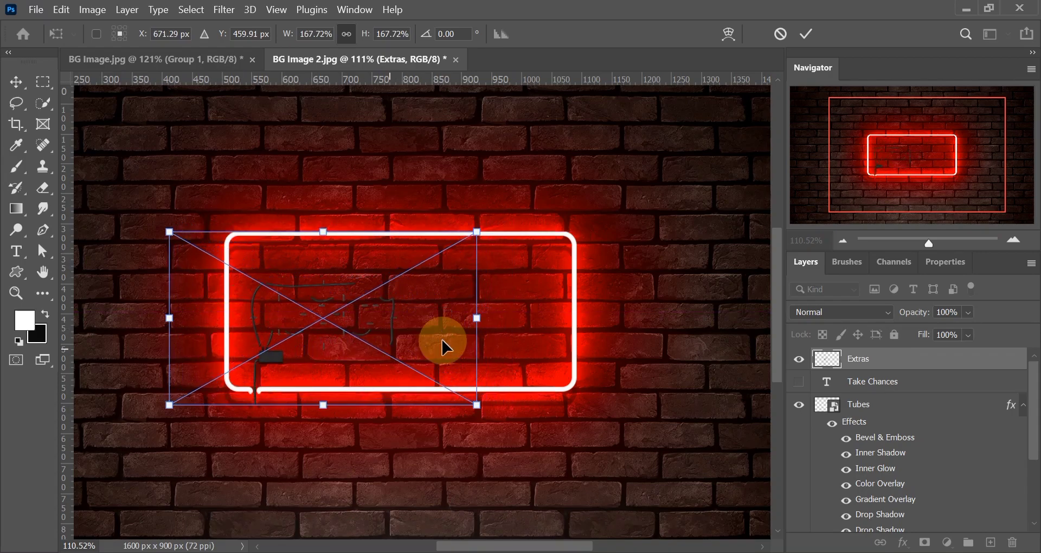
left_click_drag(476, 315, 539, 318)
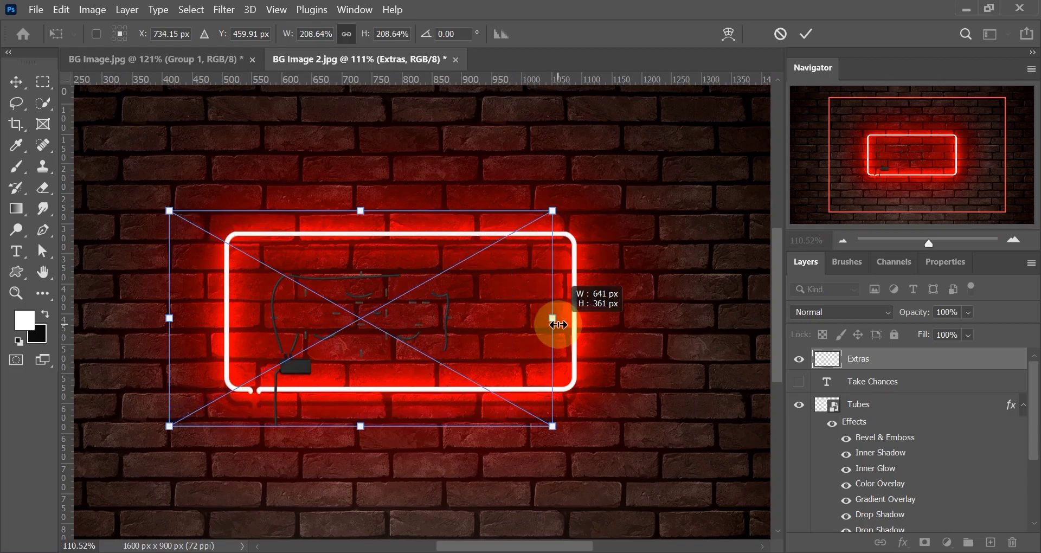
left_click_drag(474, 343, 454, 344)
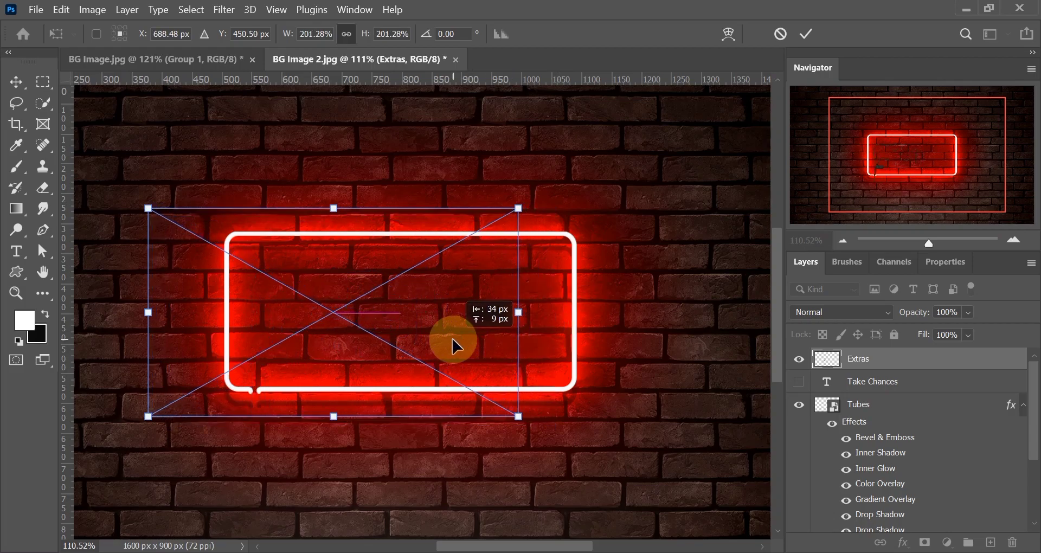
left_click_drag(890, 362, 904, 518)
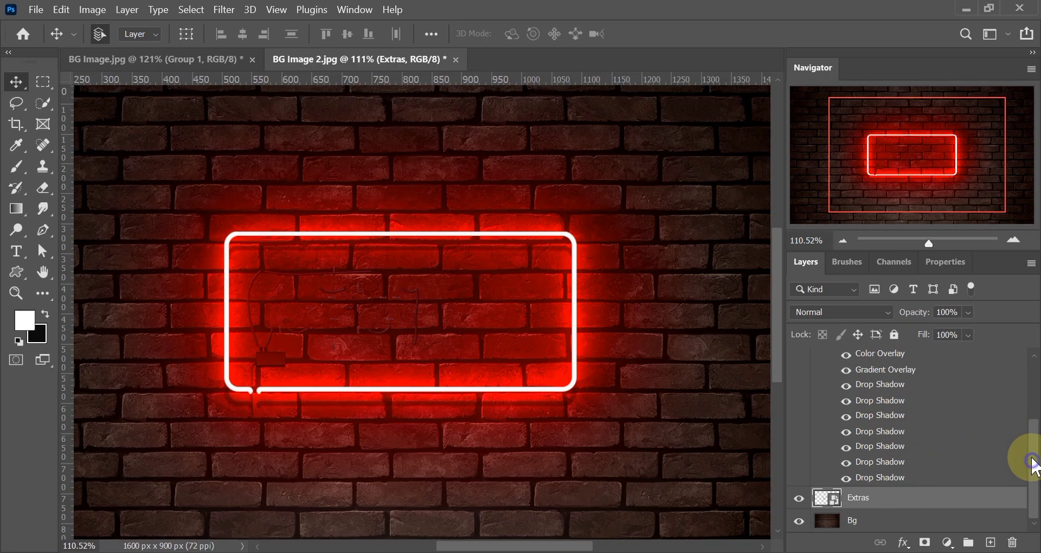
mouse_move(1032, 463)
left_mouse_down()
mouse_move(1022, 384)
mouse_move(995, 379)
left_mouse_up()
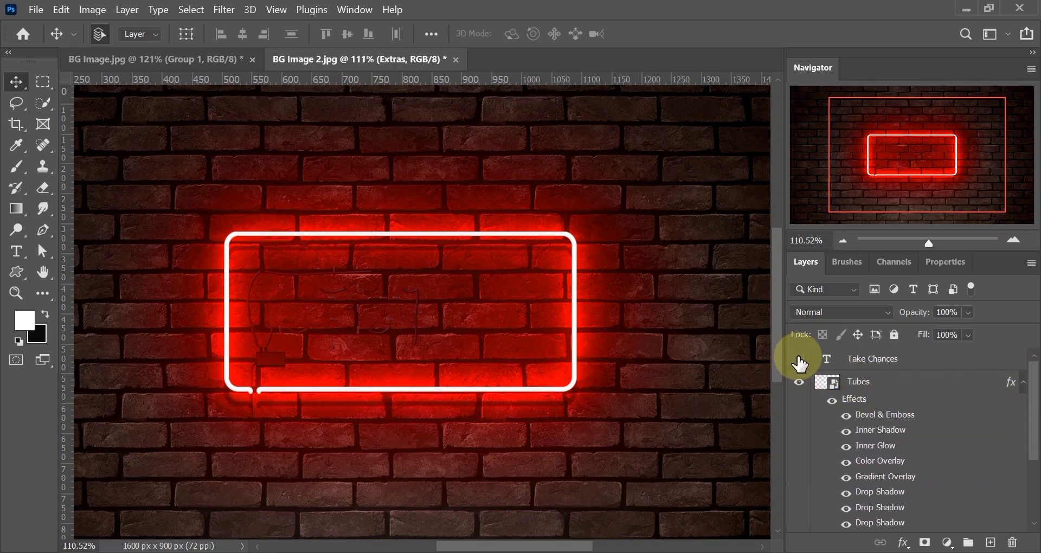
Show the Take Chances layer again and open its Blending Options layer style dialog
left_click(799, 360)
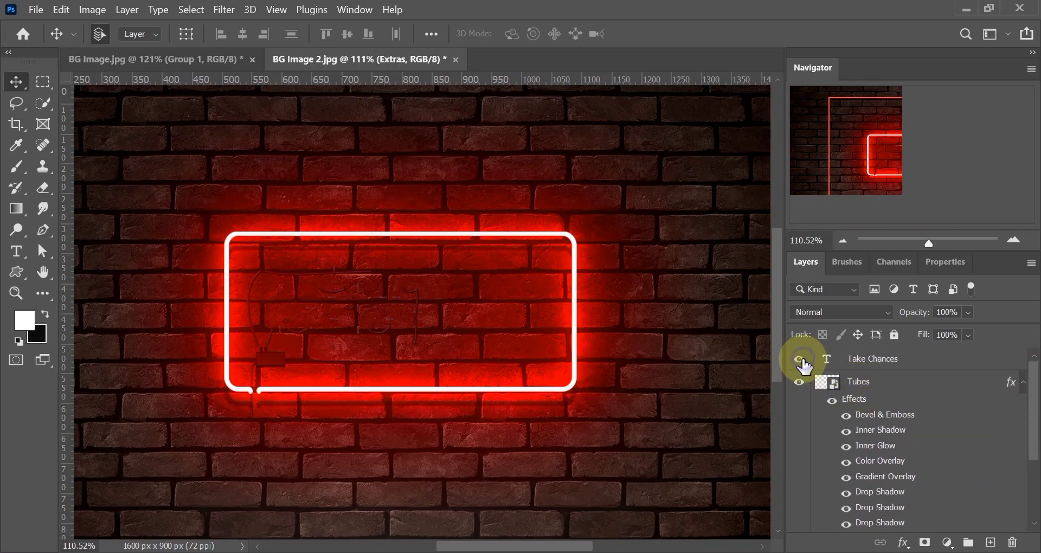
left_click(888, 364)
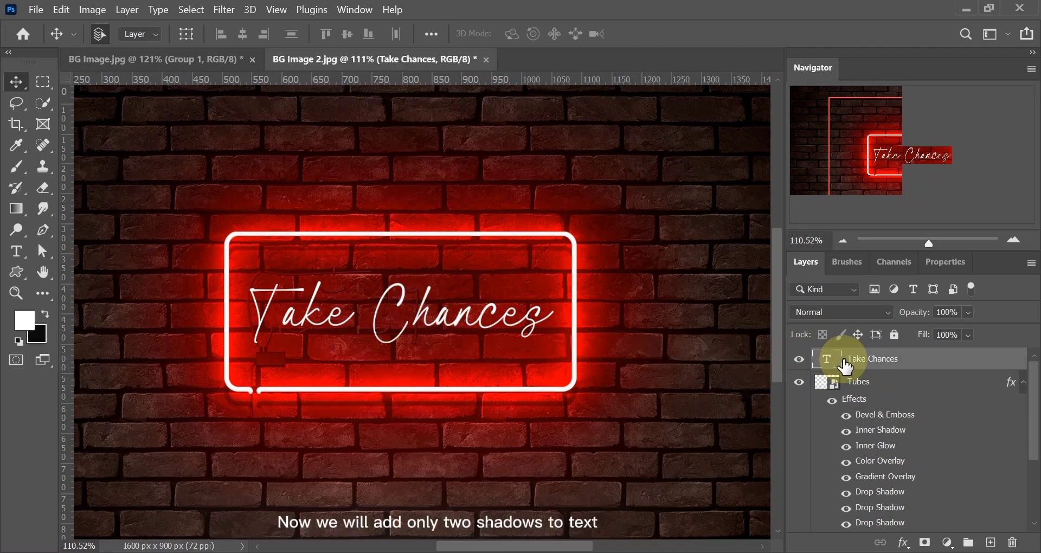
left_click(904, 543)
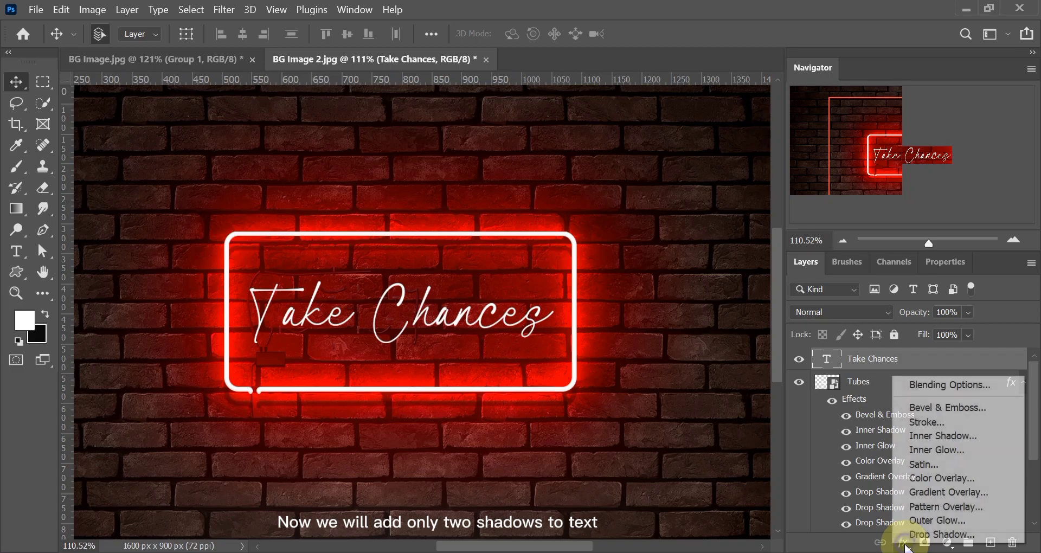
left_click(915, 386)
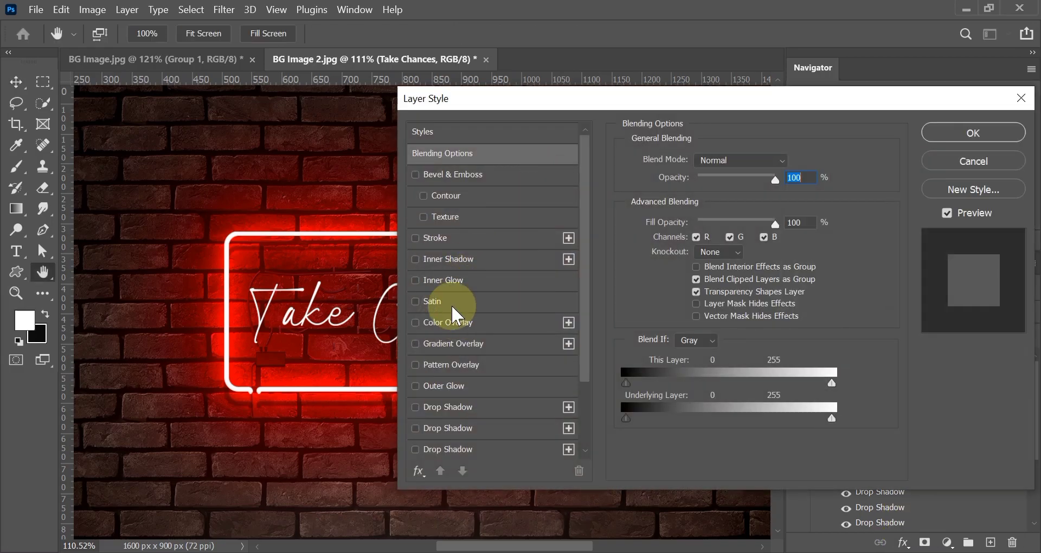
Enable Bevel & Emboss, Color Overlay and Drop Shadow on the Take Chances text
left_click(415, 174)
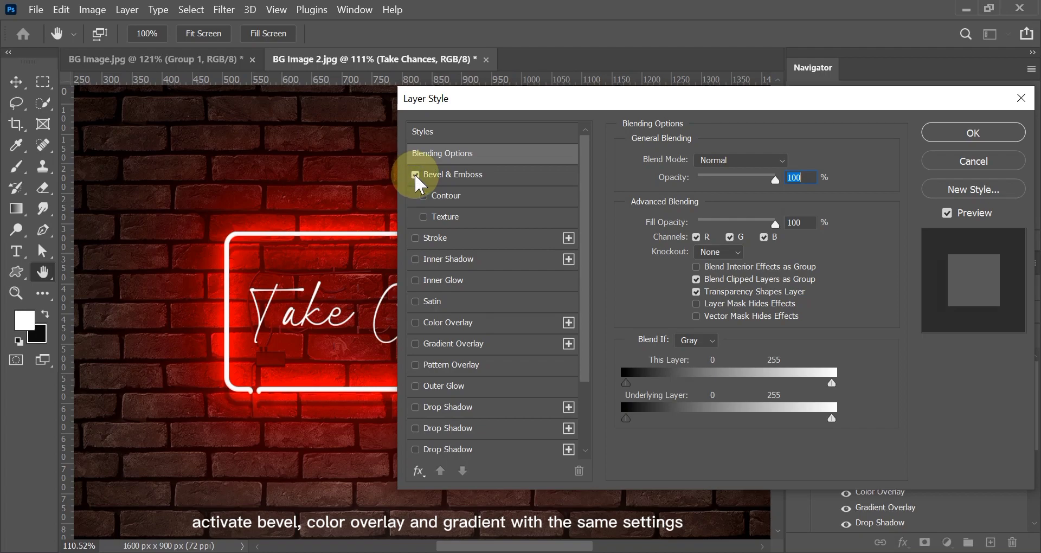
left_click(416, 323)
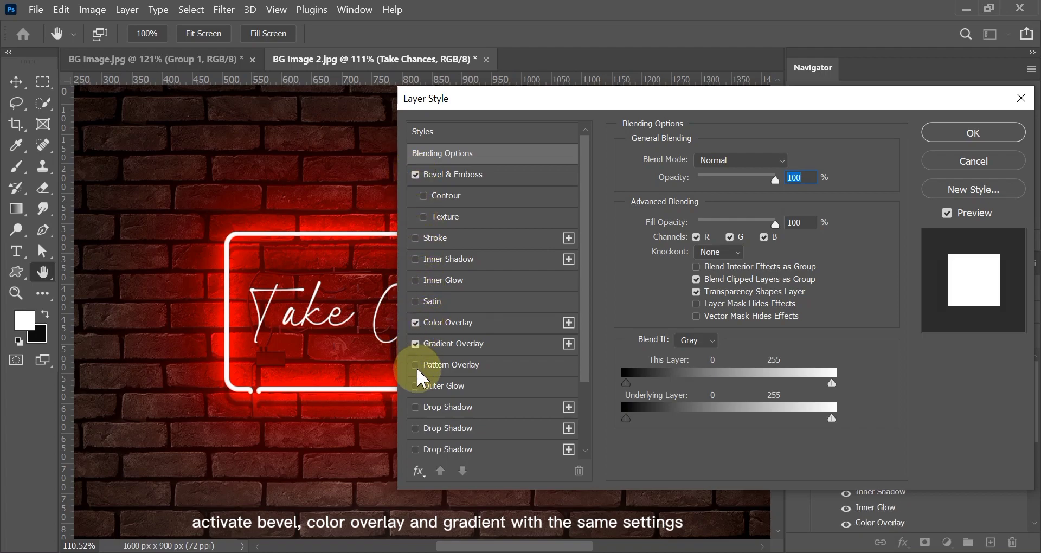
left_click(416, 408)
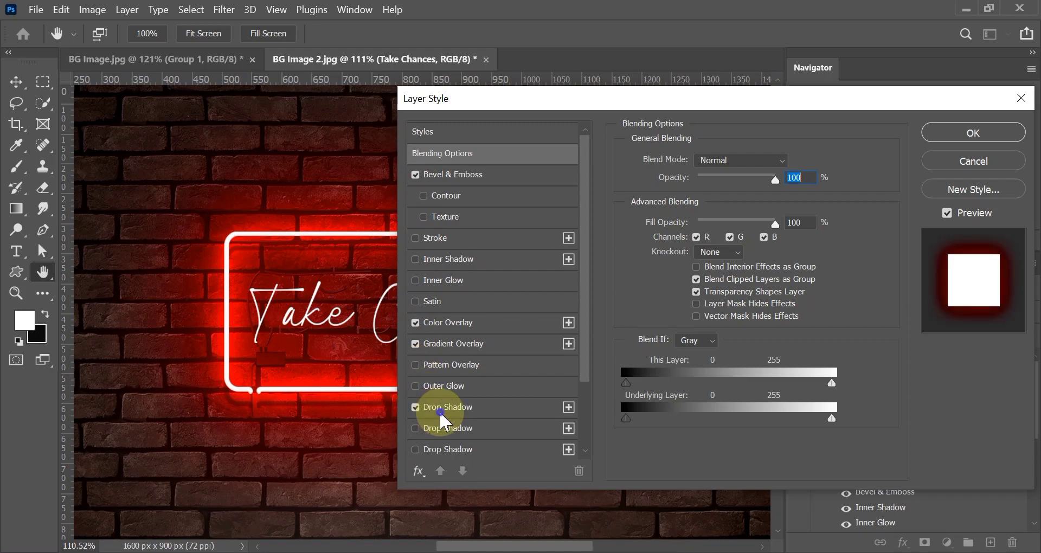
left_click(439, 411)
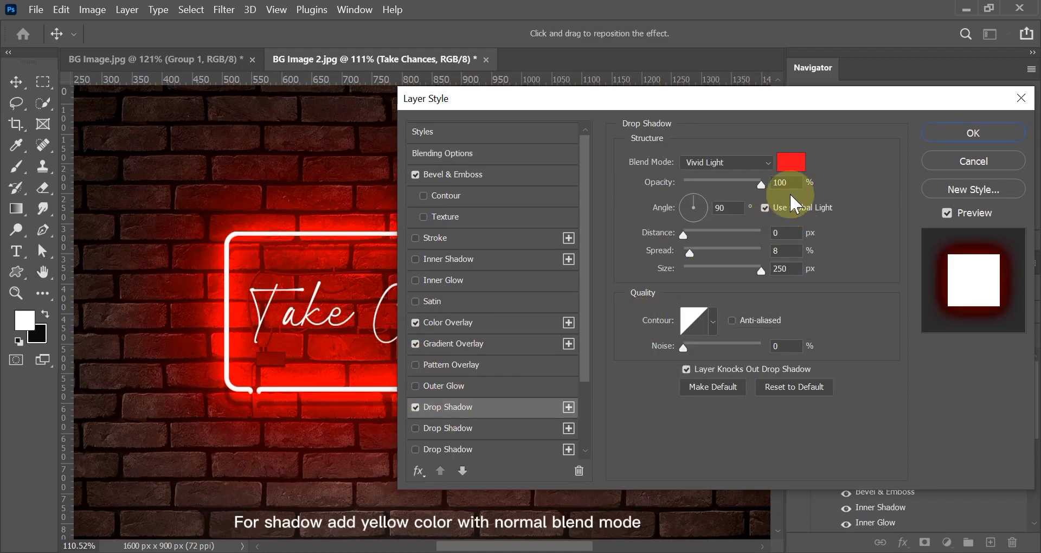
Make the drop shadow bright saturated yellow in Normal mode with a reduced size
left_click(792, 161)
left_click(831, 299)
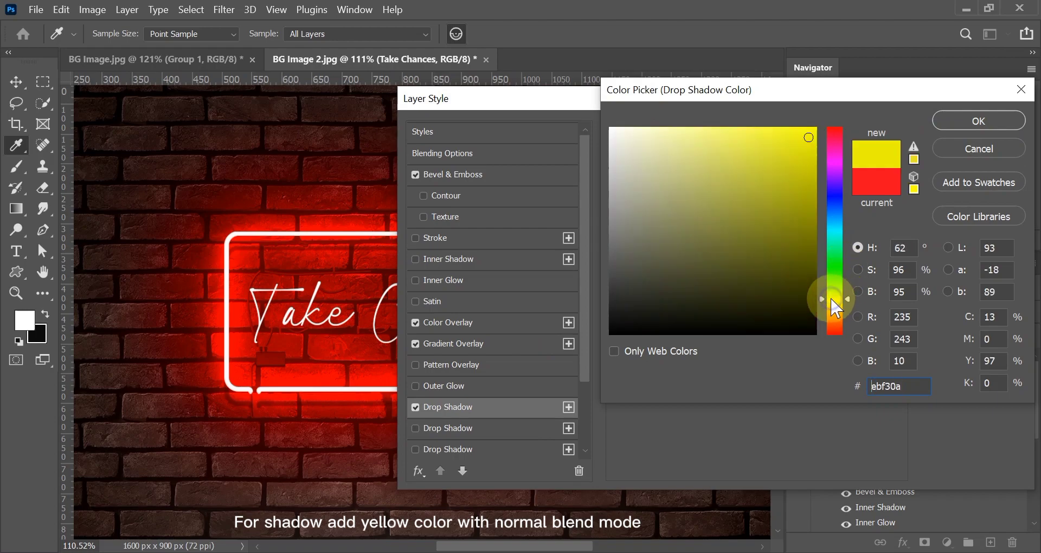
left_click(788, 139)
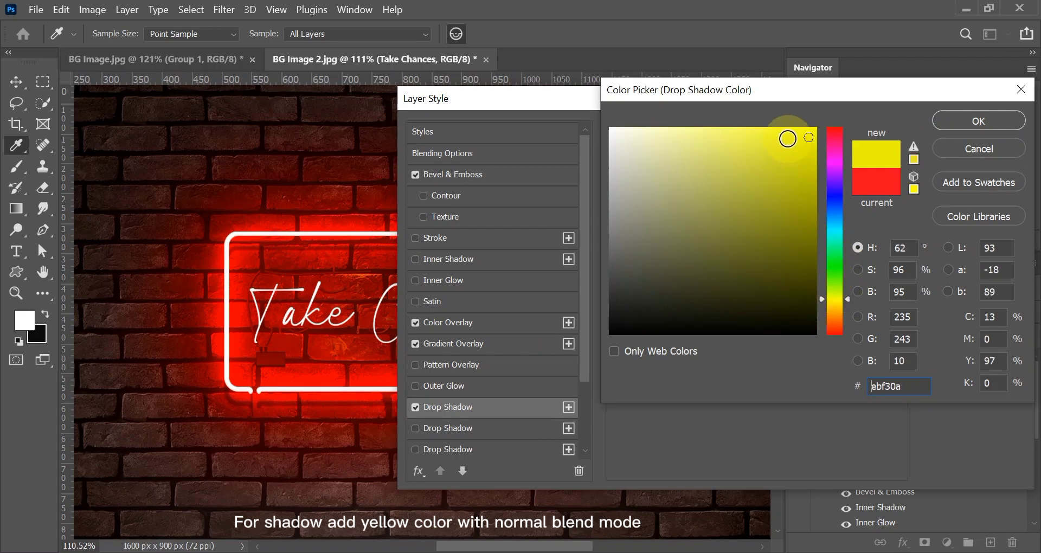
left_click(793, 133)
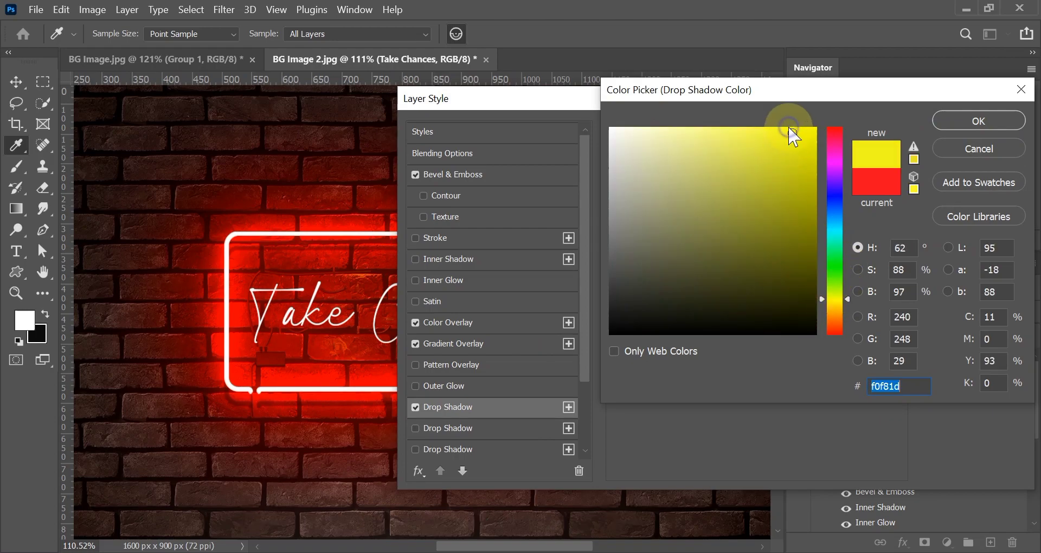
left_click_drag(788, 130, 791, 118)
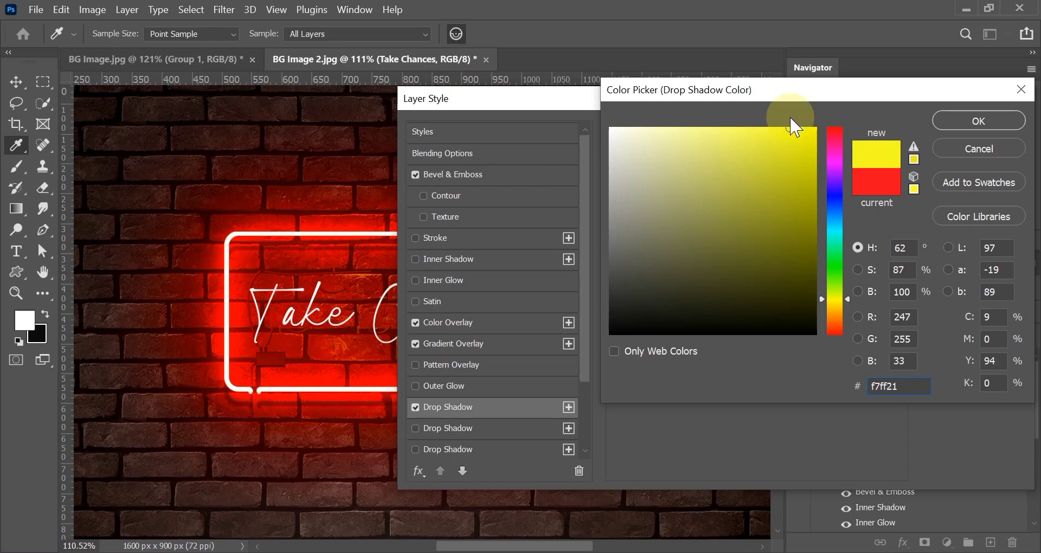
left_click(958, 124)
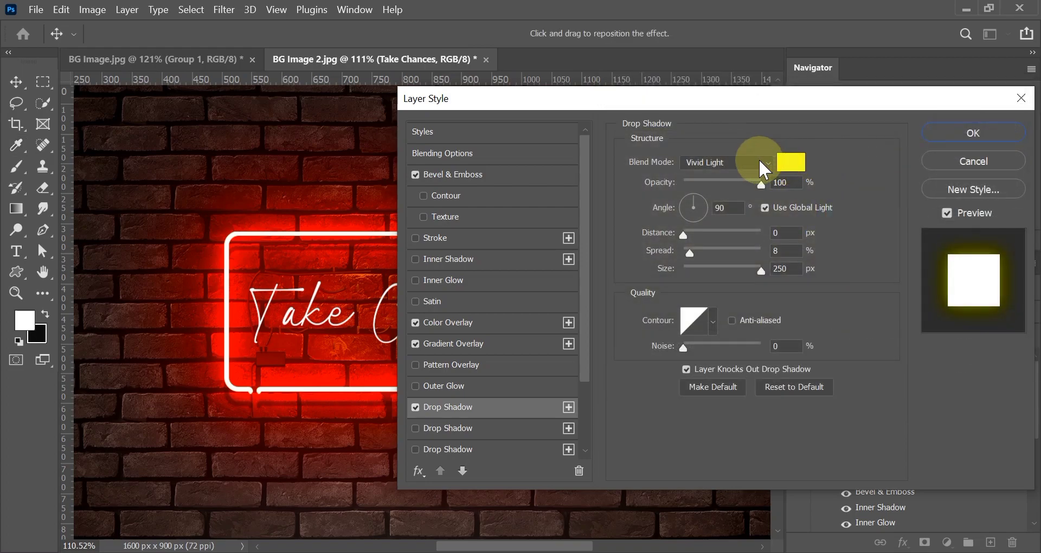
left_click(761, 162)
left_click(754, 147)
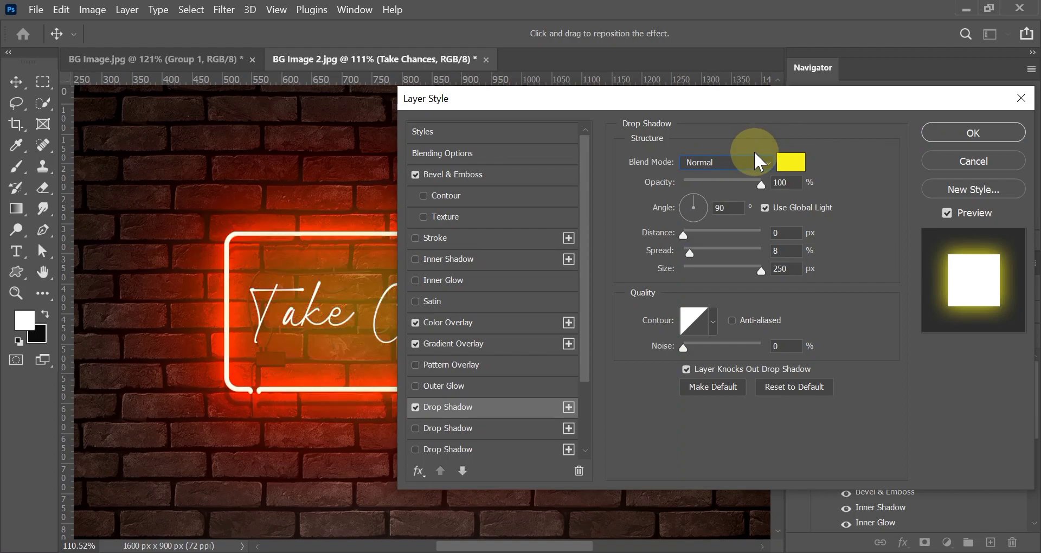
mouse_move(760, 271)
left_mouse_down()
mouse_move(691, 271)
mouse_move(690, 251)
mouse_move(709, 252)
mouse_move(702, 259)
left_mouse_up()
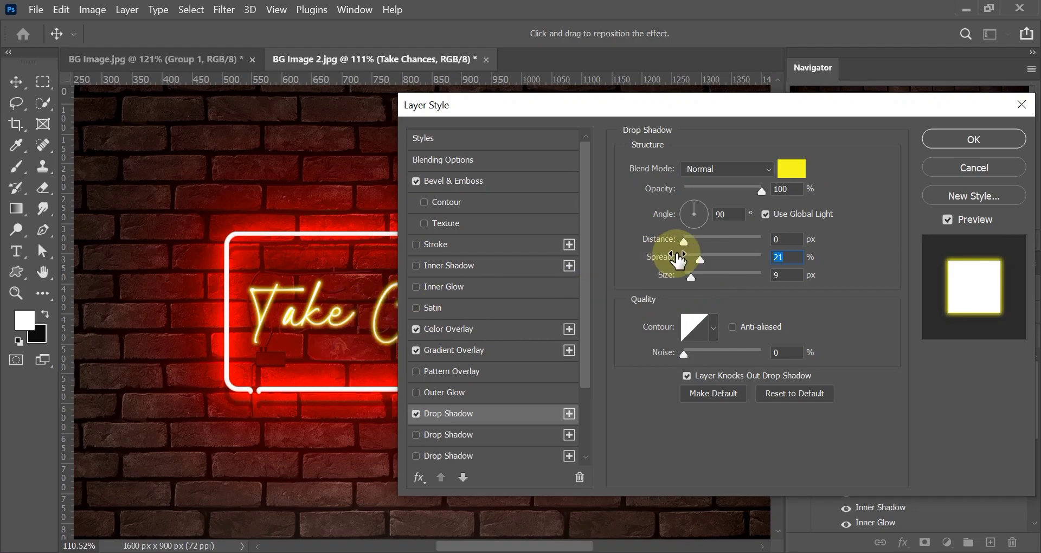
Turn on a second drop shadow and apply the layer style to the text
scroll(587, 255, "down", 1)
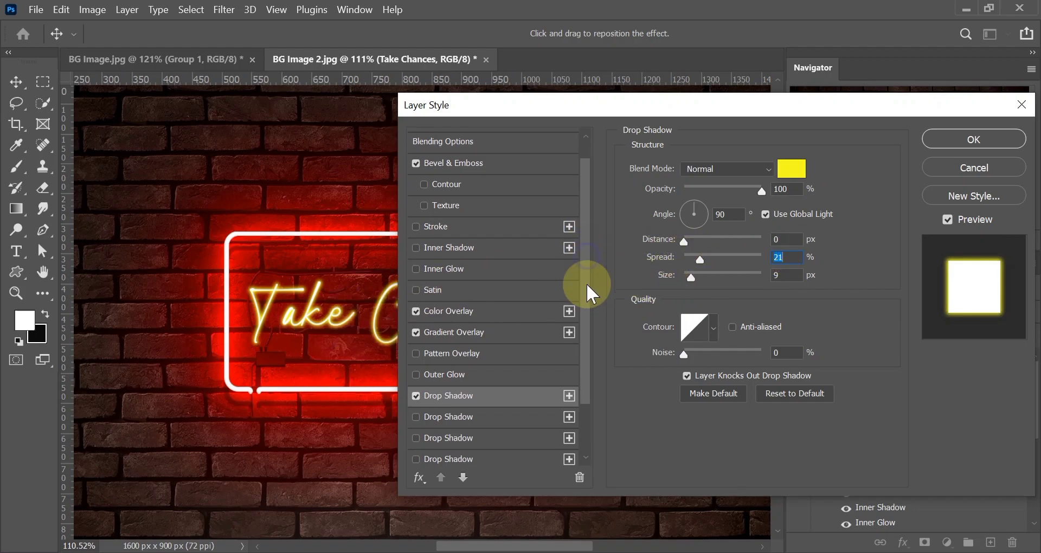
scroll(586, 283, "down", 3)
left_click(493, 346)
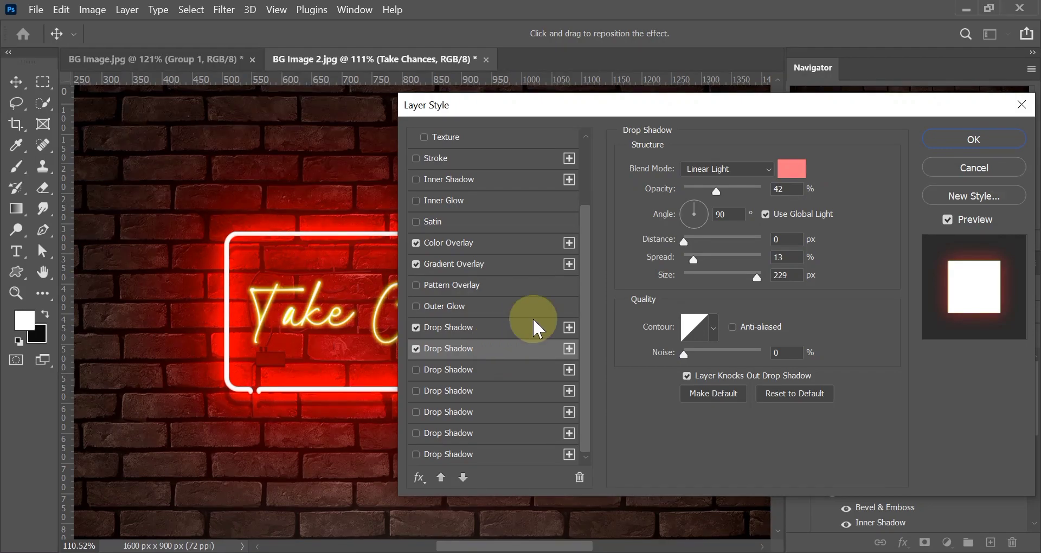
left_click(987, 140)
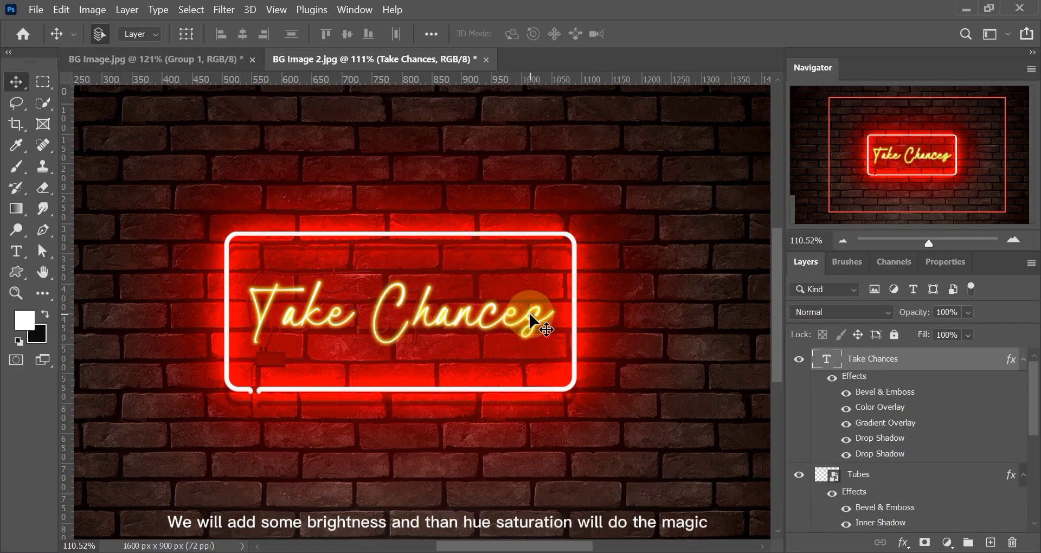
Add a Brightness/Contrast adjustment layer with brightness 21 and contrast 0
left_click(948, 542)
left_click(928, 305)
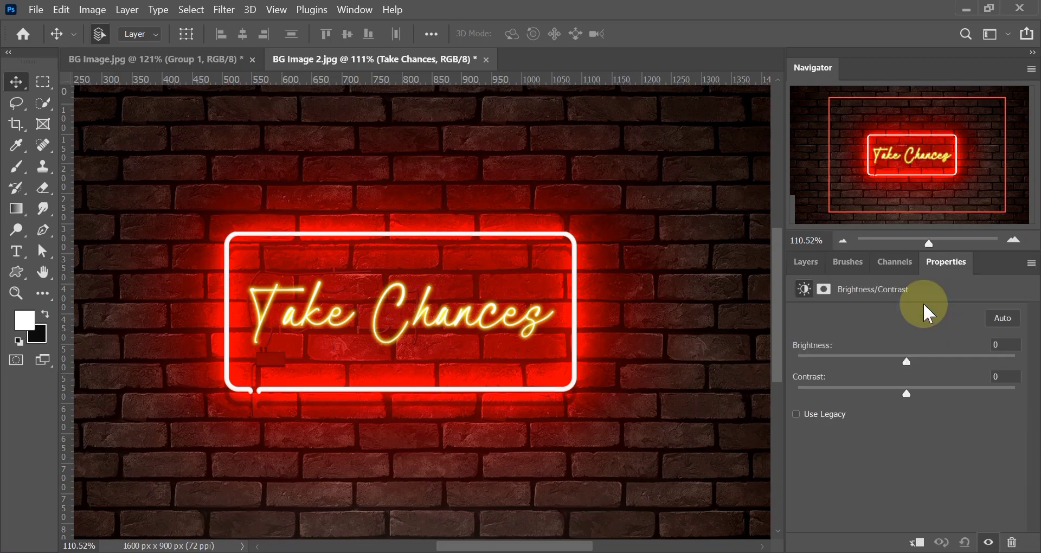
mouse_move(906, 360)
left_mouse_down()
mouse_move(932, 362)
mouse_move(893, 365)
mouse_move(923, 366)
left_mouse_up()
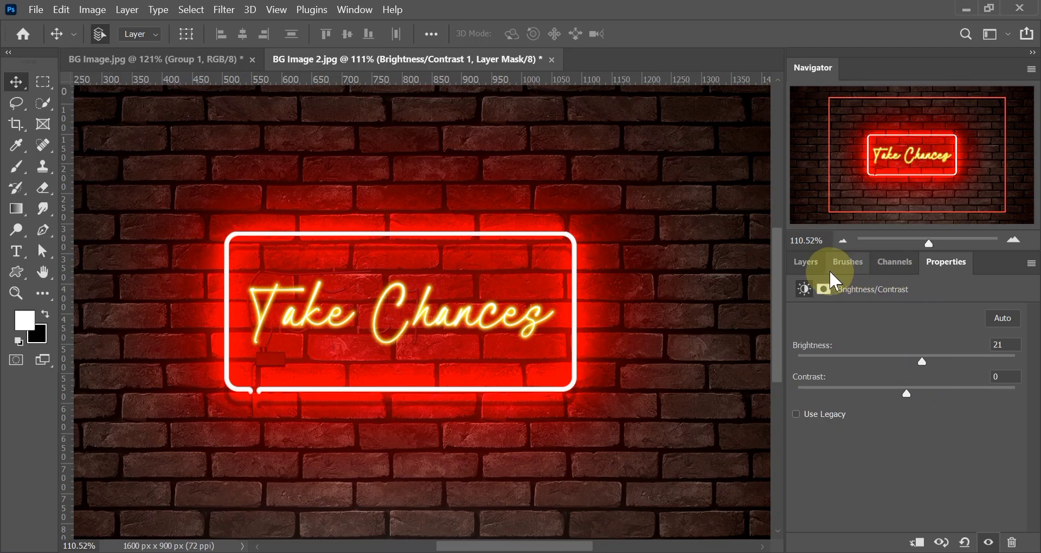
left_click(815, 267)
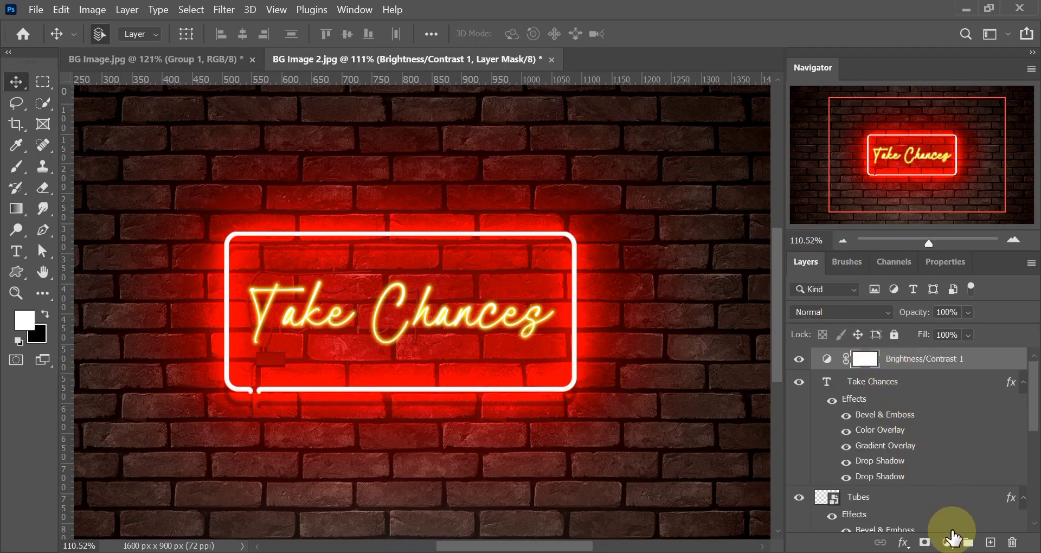
Add a Hue/Saturation adjustment layer with hue -92 and saturation +28
left_click(949, 543)
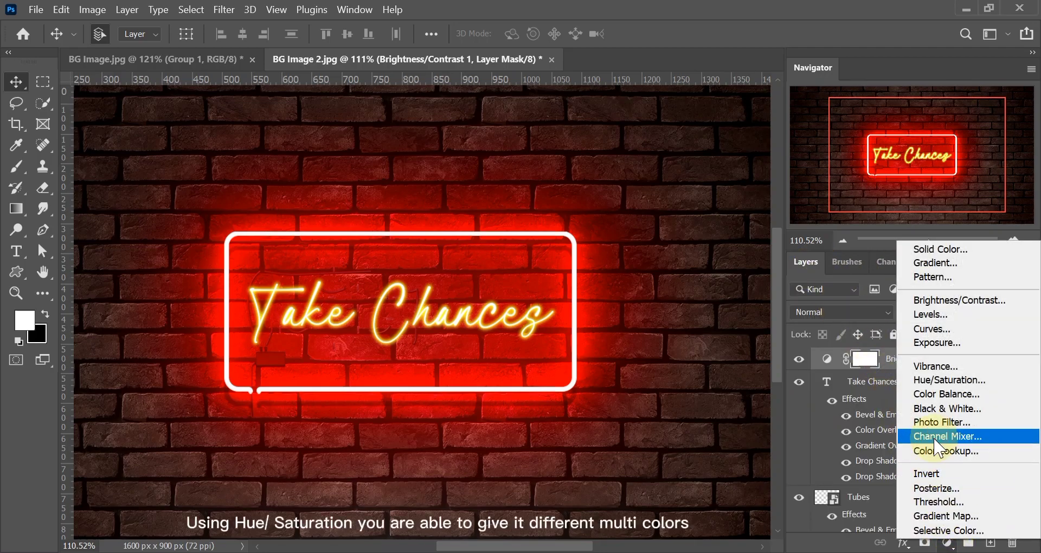
left_click(932, 380)
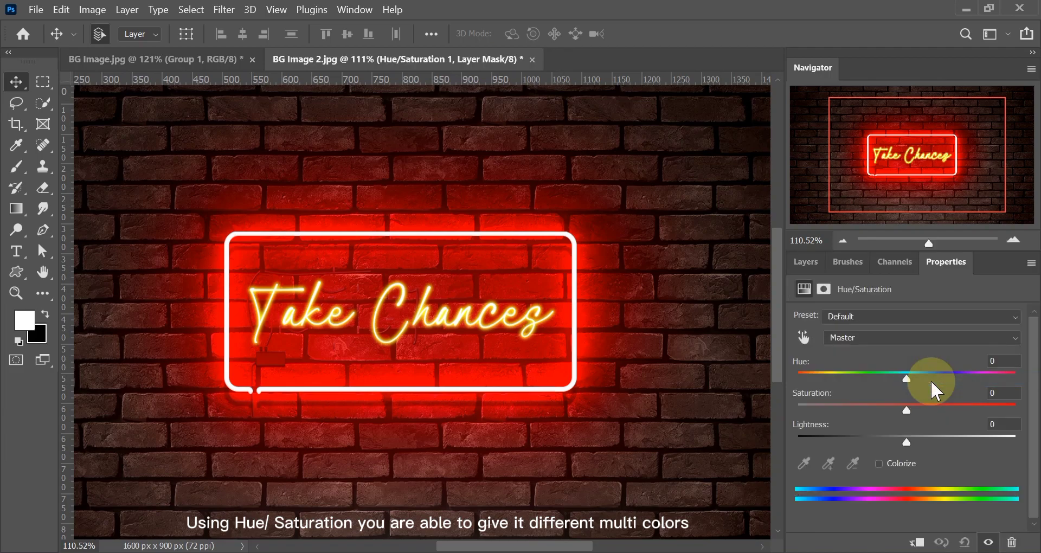
left_click_drag(906, 377, 856, 376)
left_click_drag(853, 377, 836, 375)
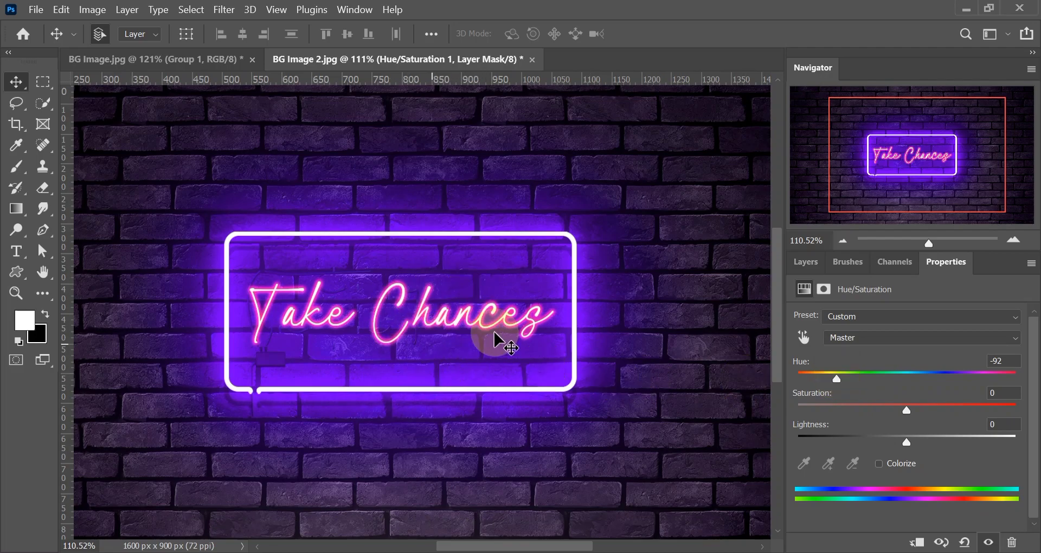
mouse_move(906, 409)
left_mouse_down()
mouse_move(948, 411)
mouse_move(889, 411)
mouse_move(936, 412)
mouse_move(919, 411)
left_mouse_up()
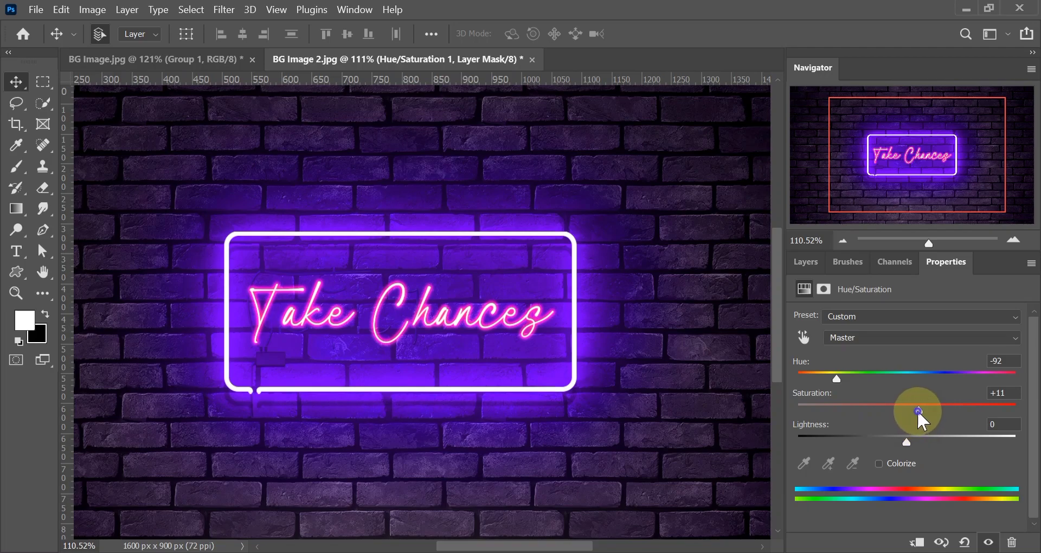
left_click_drag(919, 415, 921, 410)
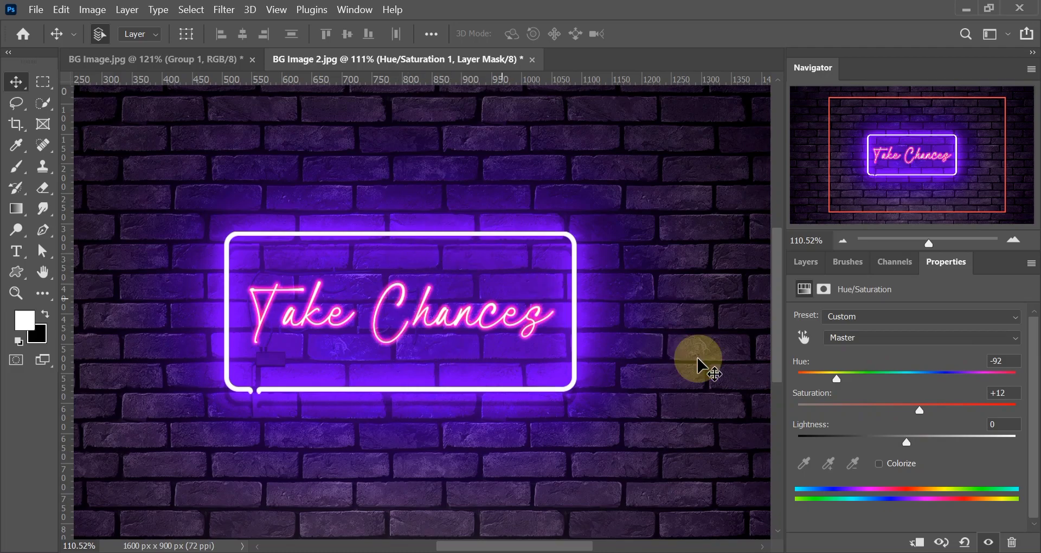
mouse_move(921, 411)
left_mouse_down()
mouse_move(930, 411)
mouse_move(887, 406)
mouse_move(915, 411)
left_mouse_up()
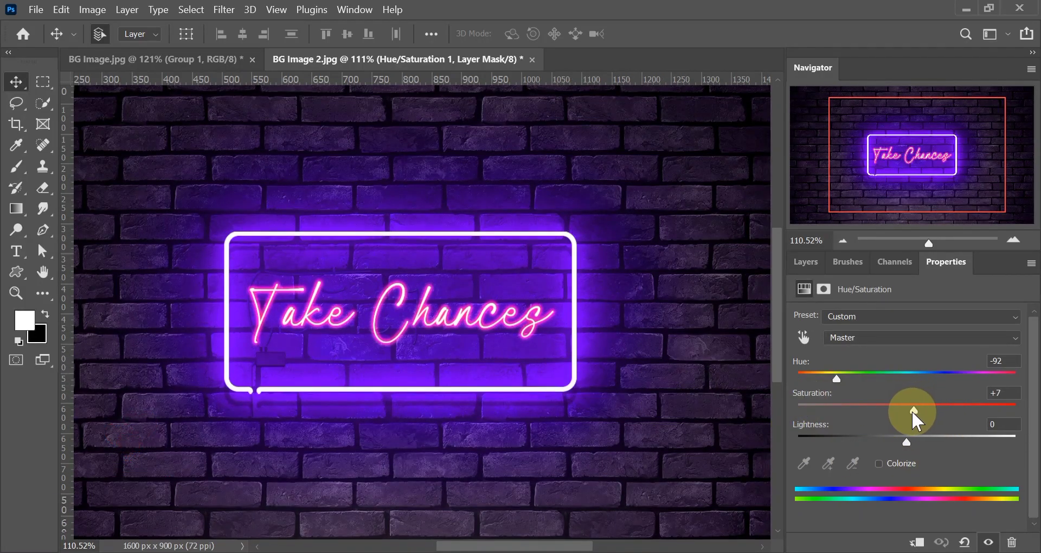
mouse_move(915, 410)
left_mouse_down()
mouse_move(938, 409)
mouse_move(897, 408)
mouse_move(938, 406)
left_mouse_up()
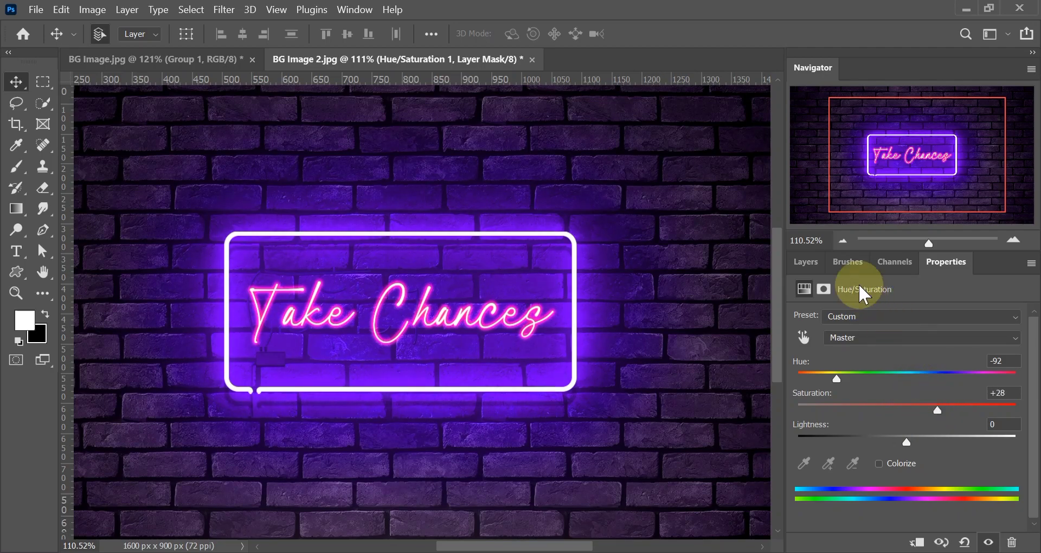
left_click(808, 262)
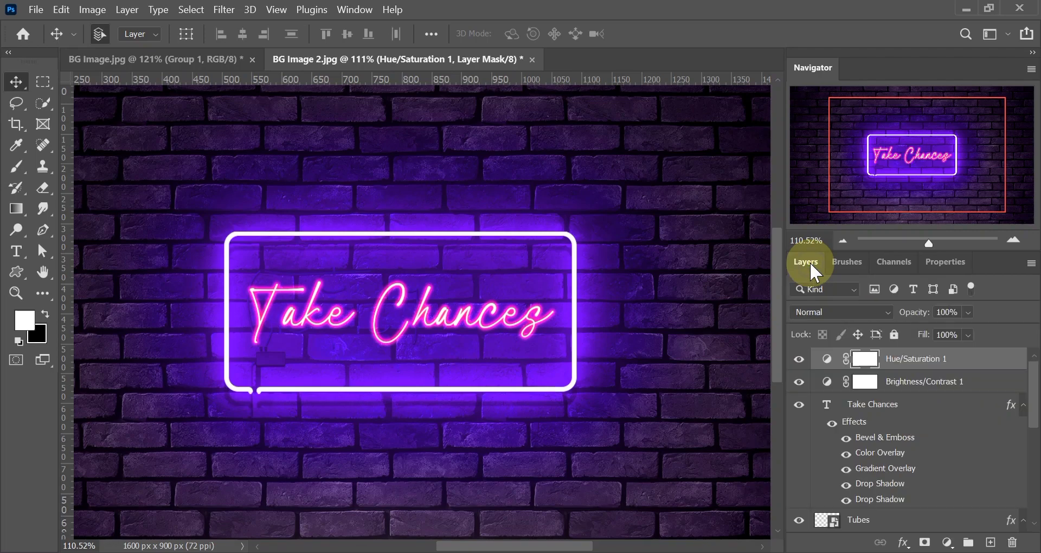
Raise the Brightness/Contrast 1 layer's brightness from 21 to 50
double_click(829, 383)
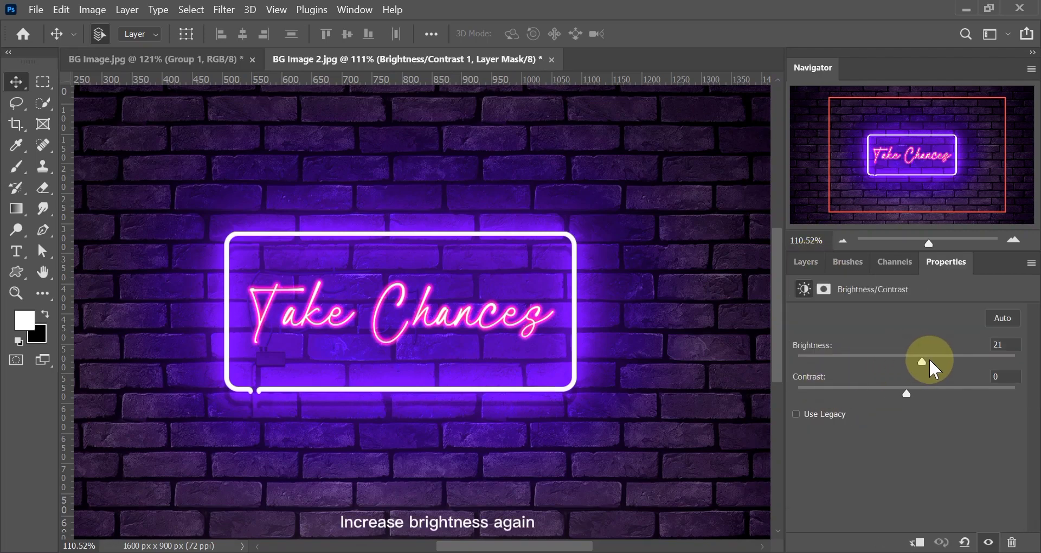
left_click_drag(945, 362, 944, 366)
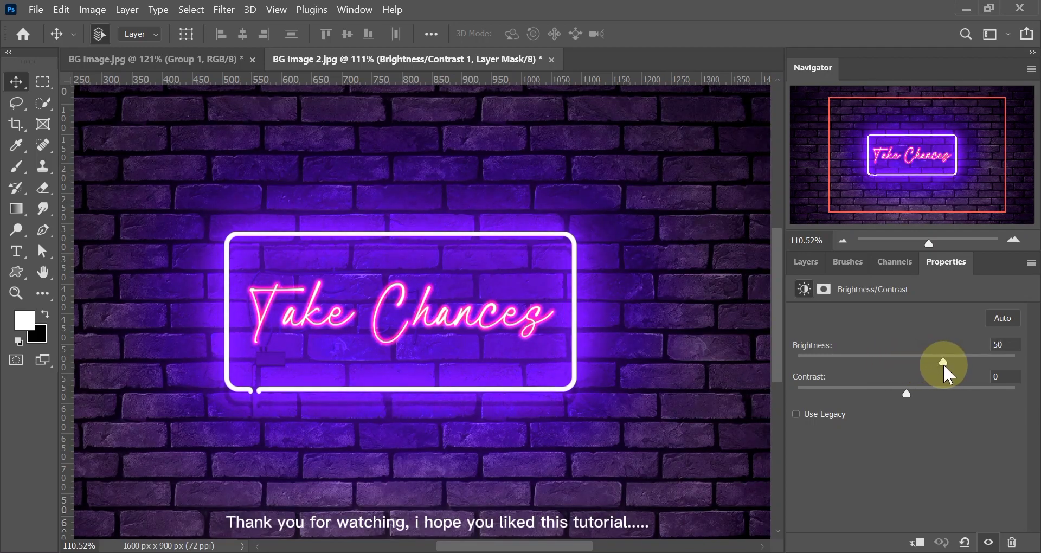